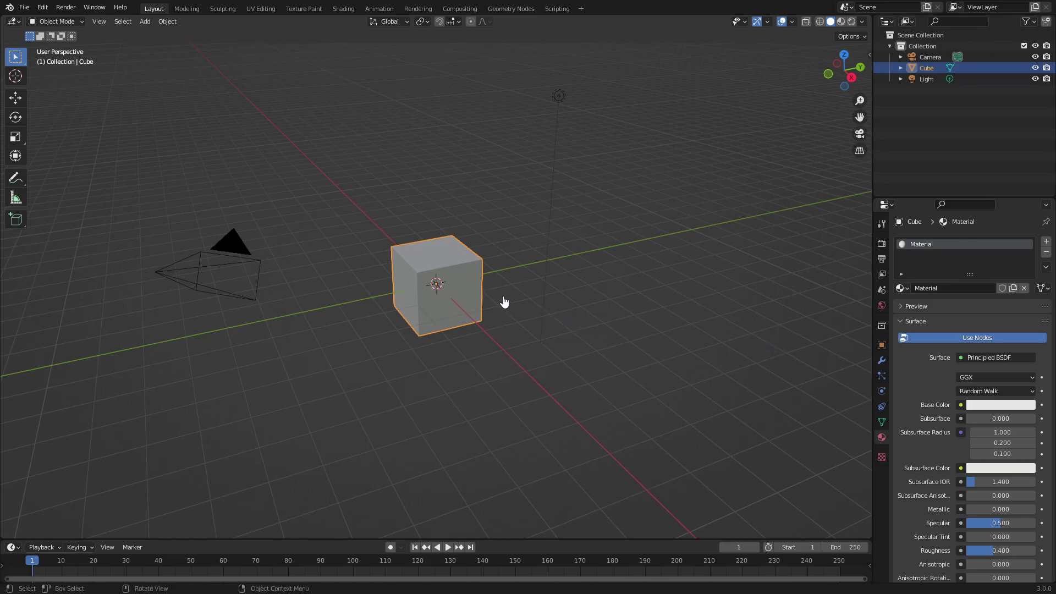
Step: Delete the default cube from the scene
key(Delete)
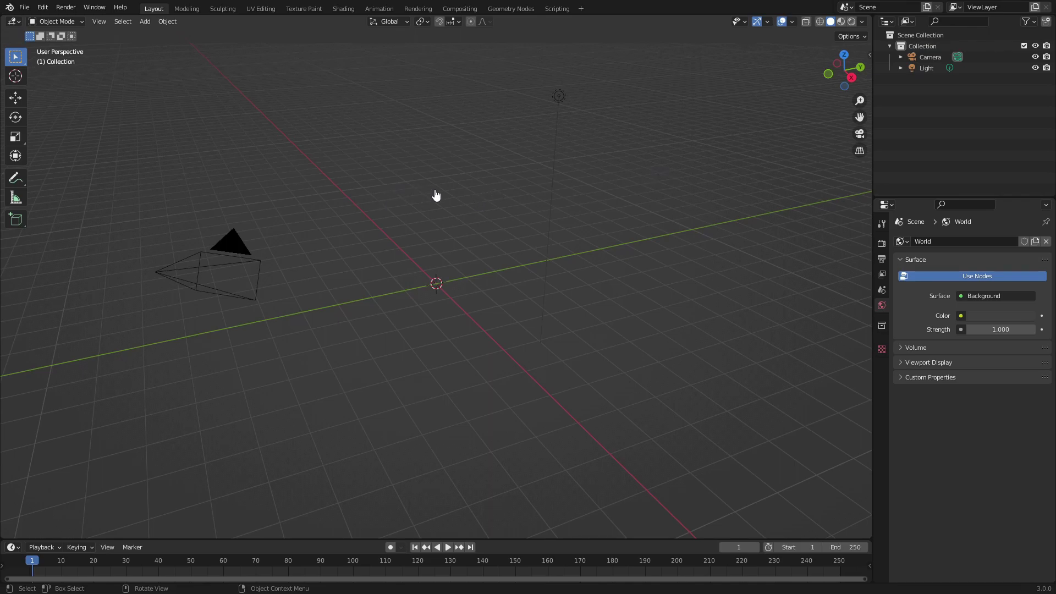
Step: Add a torus mesh at the origin
key(shift)
key(shift+a)
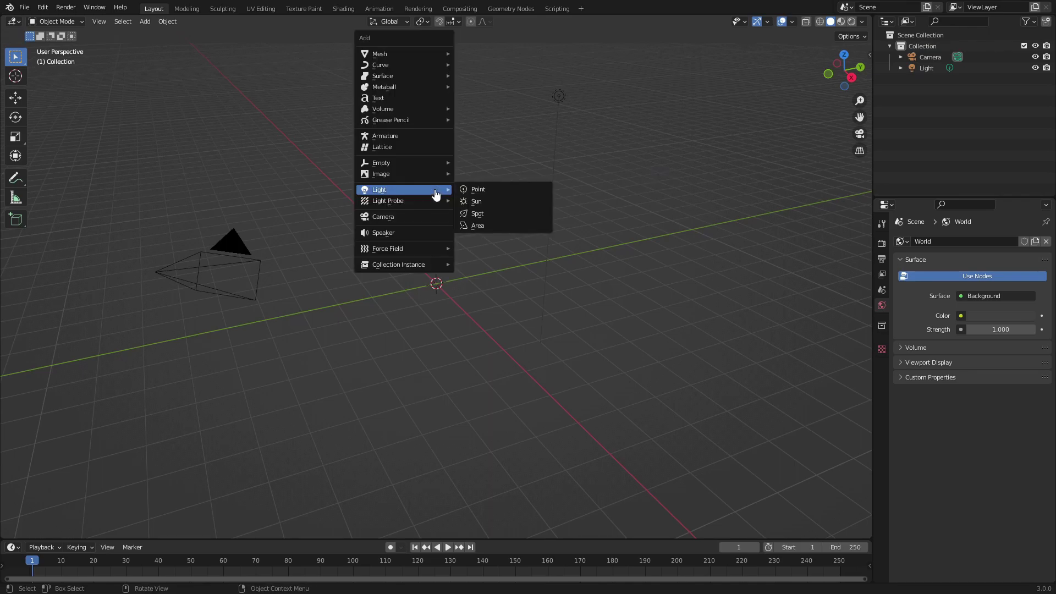
mouse_move(403, 55)
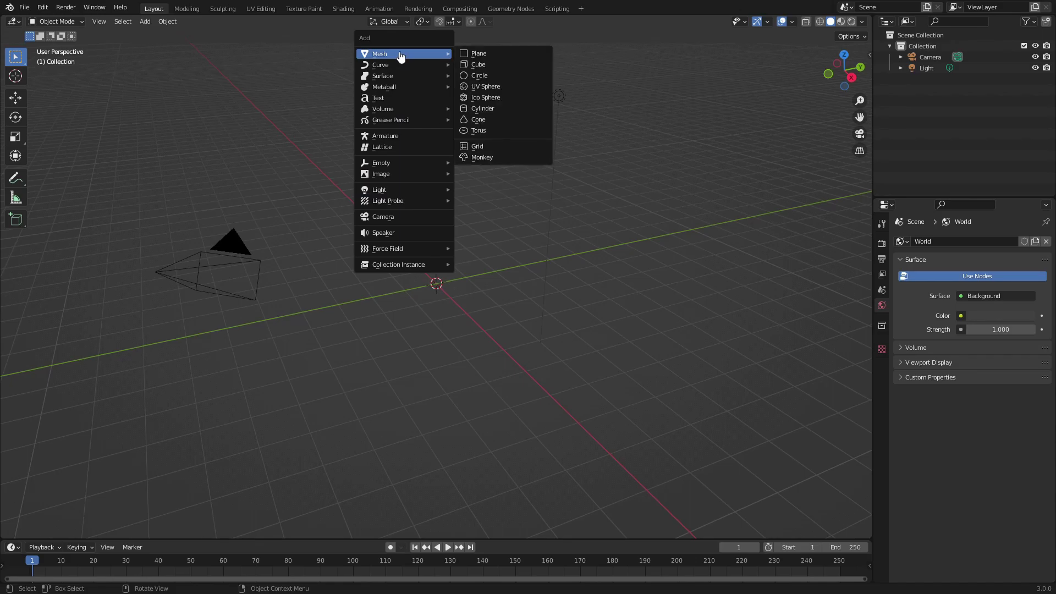
click(492, 131)
scroll(481, 261, up, 5)
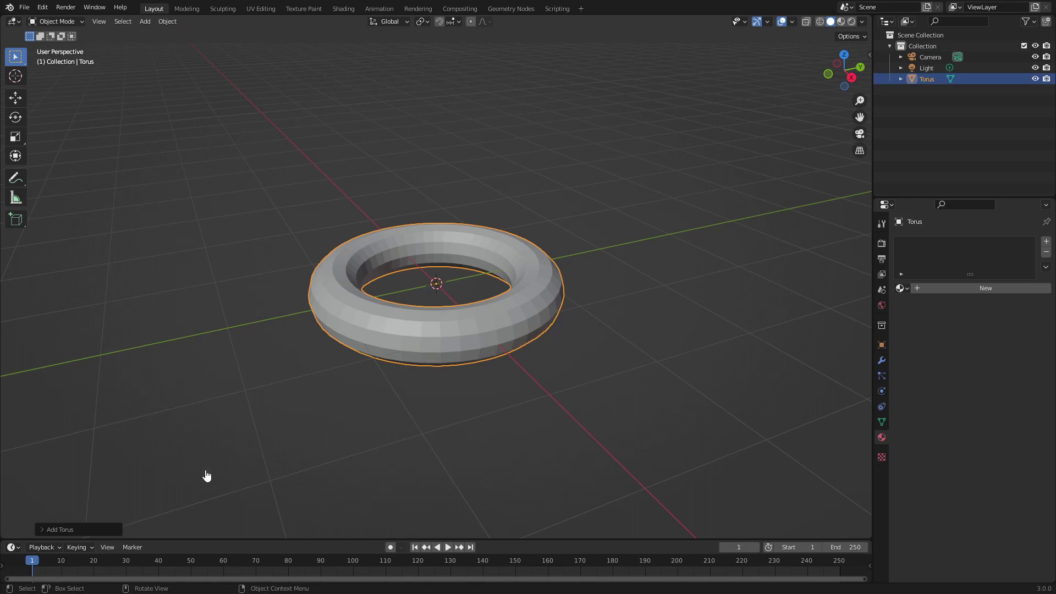
Step: Set the torus to 0.6 m minor radius, 32 minor and 64 major segments
click(72, 530)
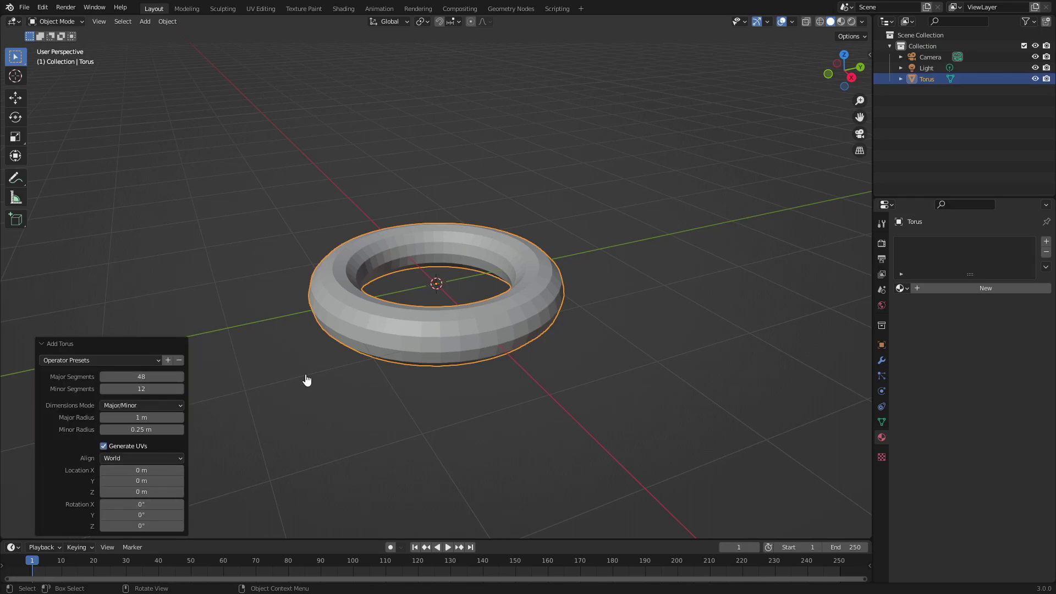
middle_drag(410, 323, 450, 351)
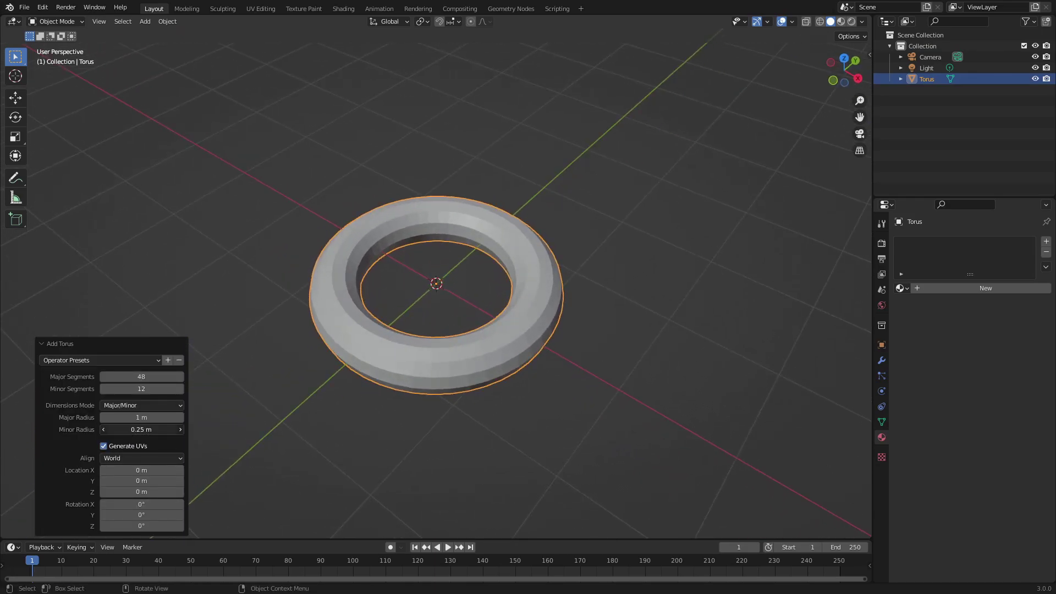
drag(139, 430, 176, 429)
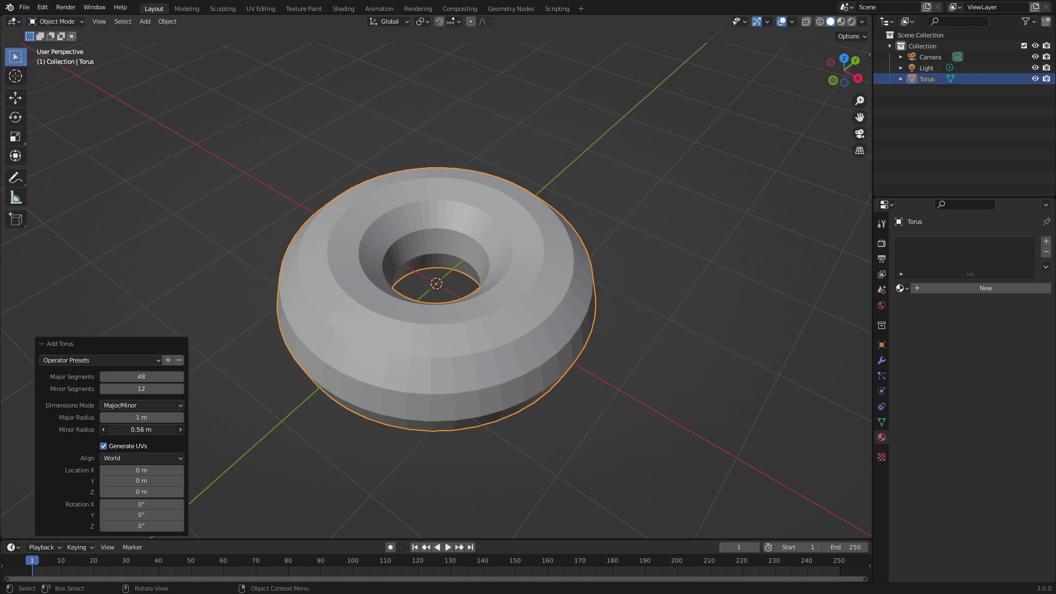
click(145, 429)
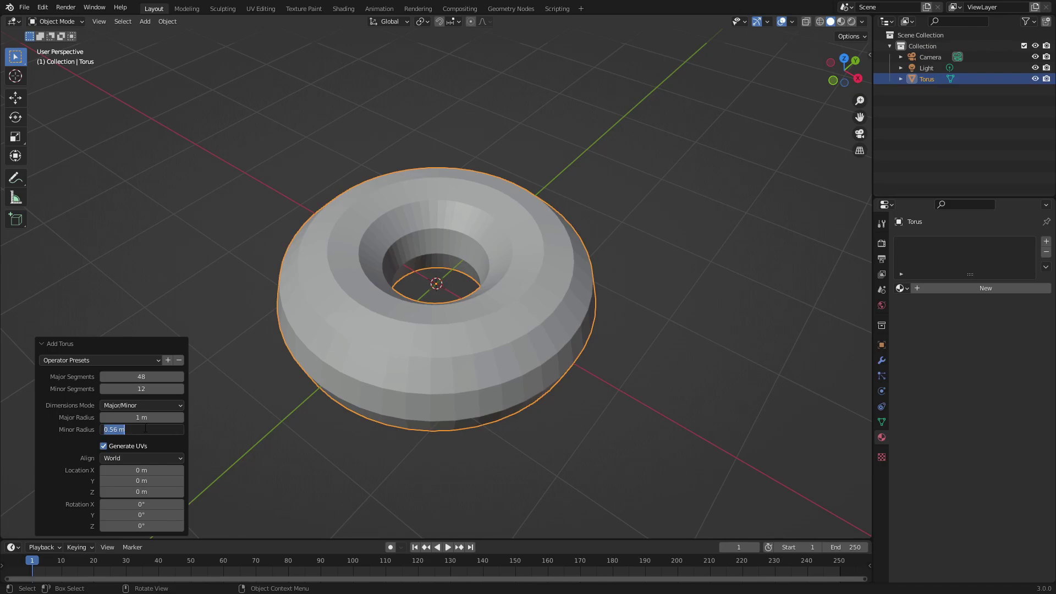
click(114, 429)
key(Return)
middle_drag(219, 405, 509, 321)
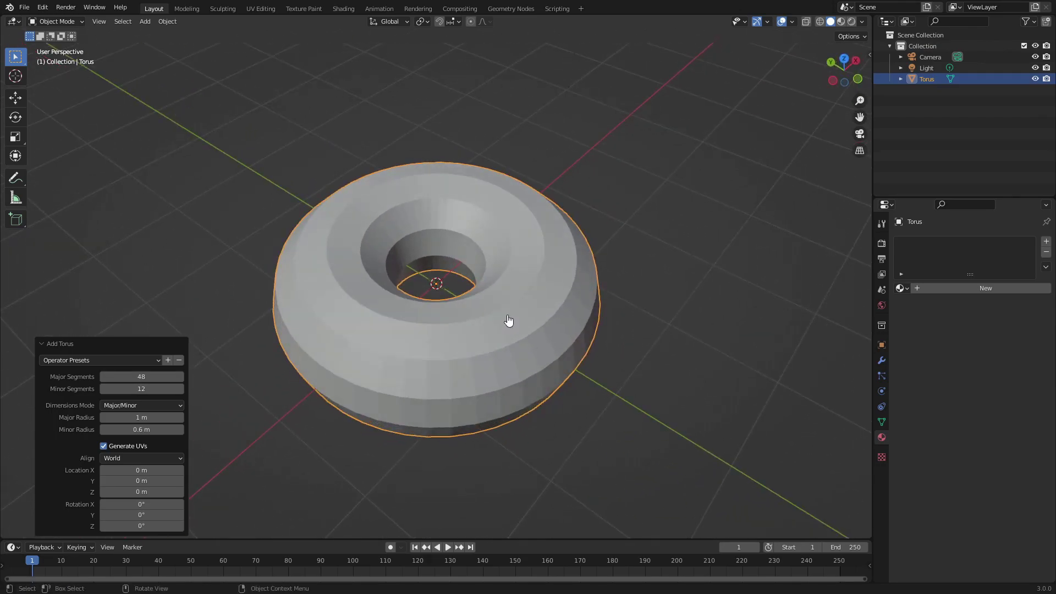
click(149, 387)
key(Return)
click(153, 376)
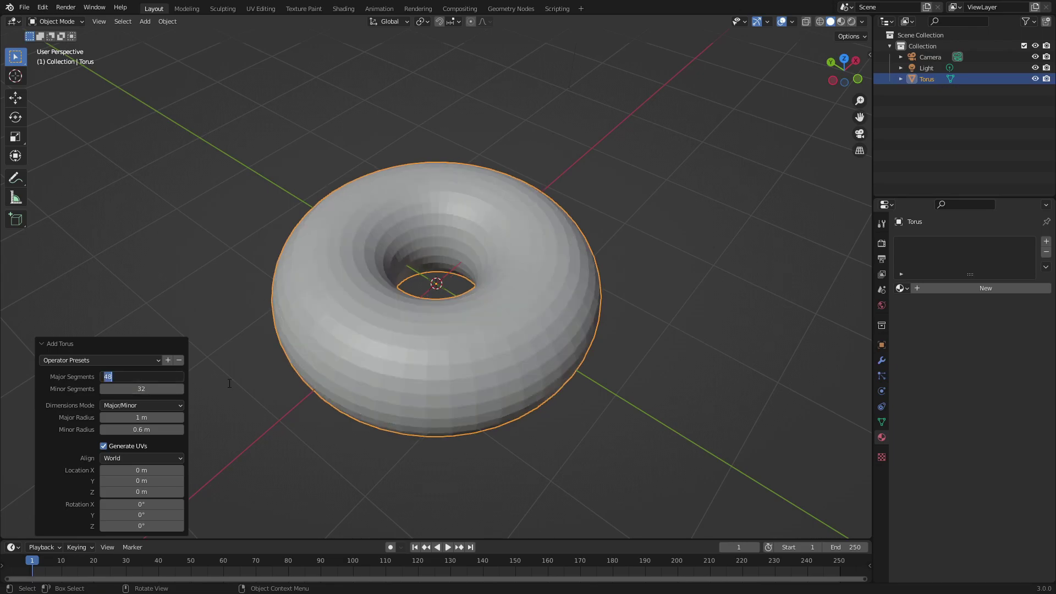
key(Return)
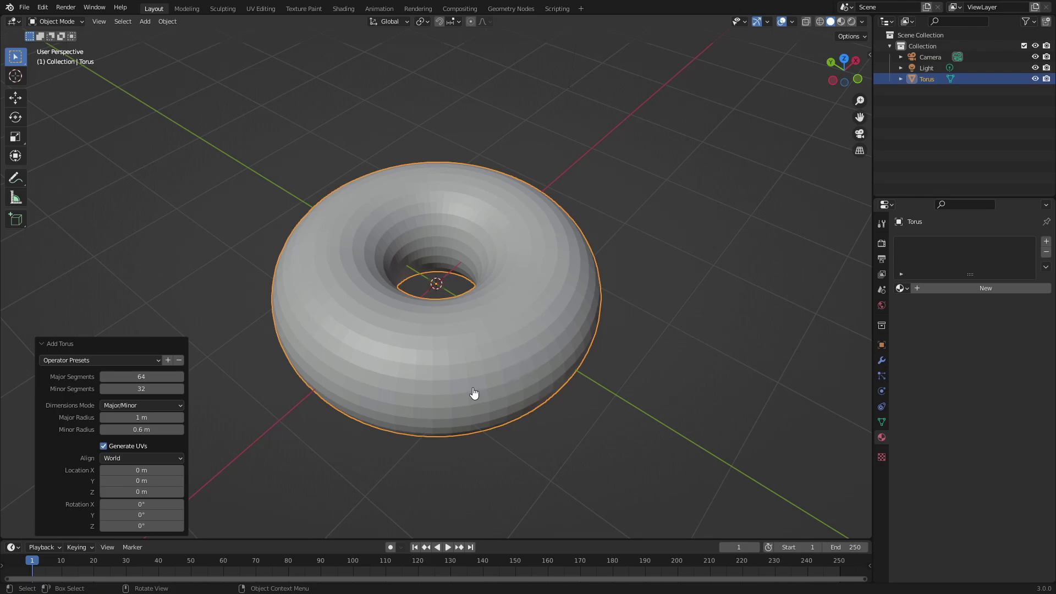
Step: Apply Shade Smooth to the torus
middle_drag(546, 341, 580, 347)
click(167, 22)
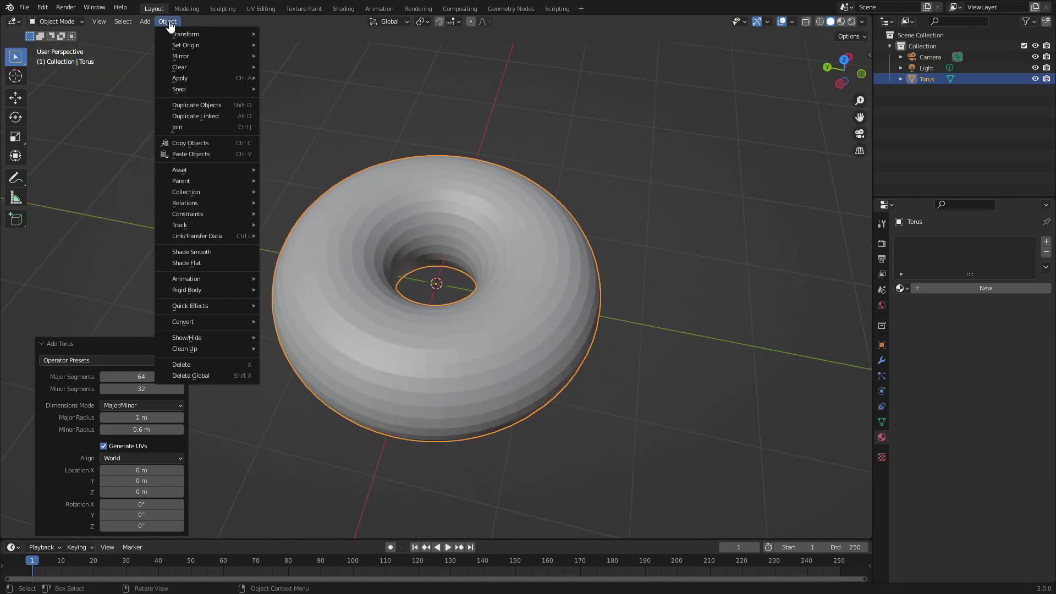
click(228, 252)
middle_drag(331, 299, 657, 309)
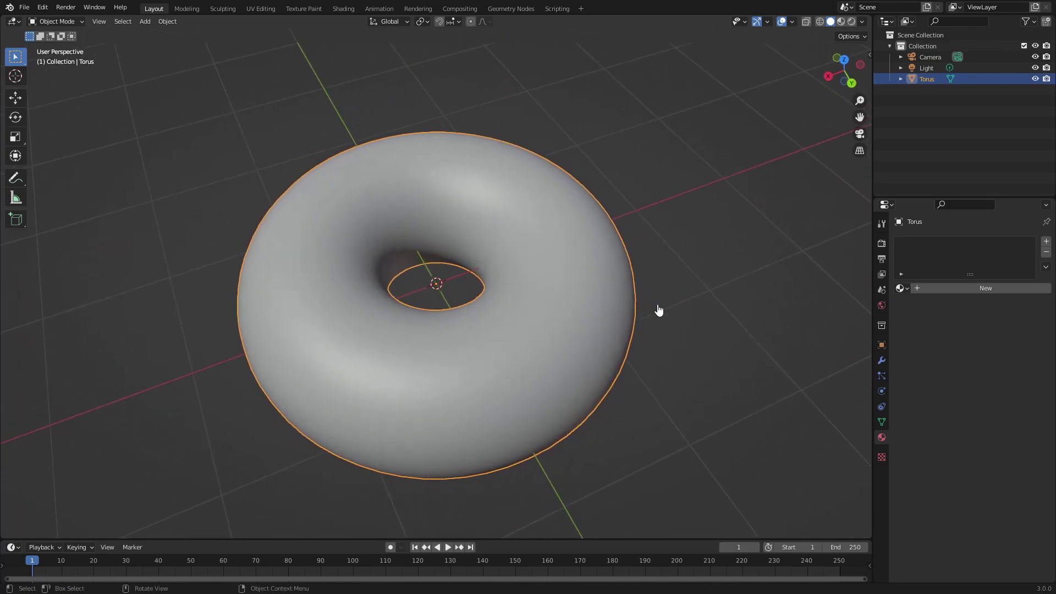
Step: Assign 'Material' to the torus with an orange base colour, shown in Material Preview
click(901, 288)
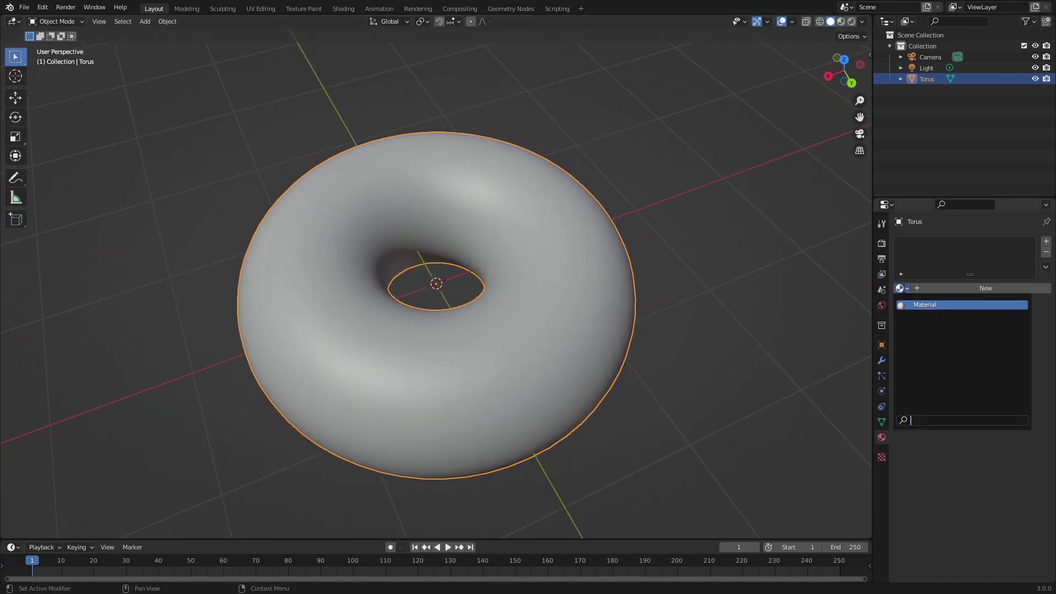
click(902, 290)
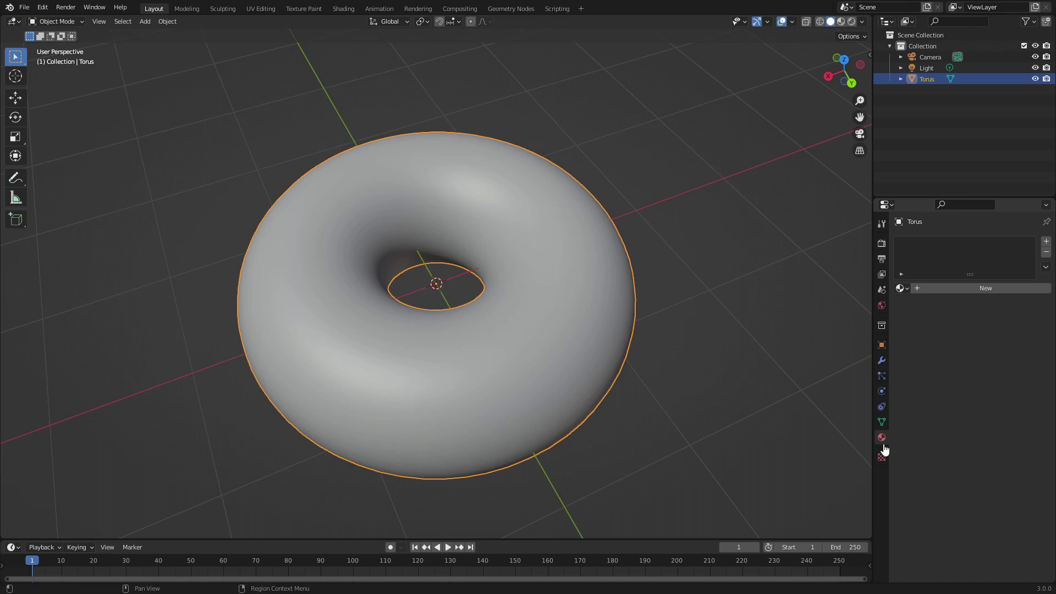
click(904, 288)
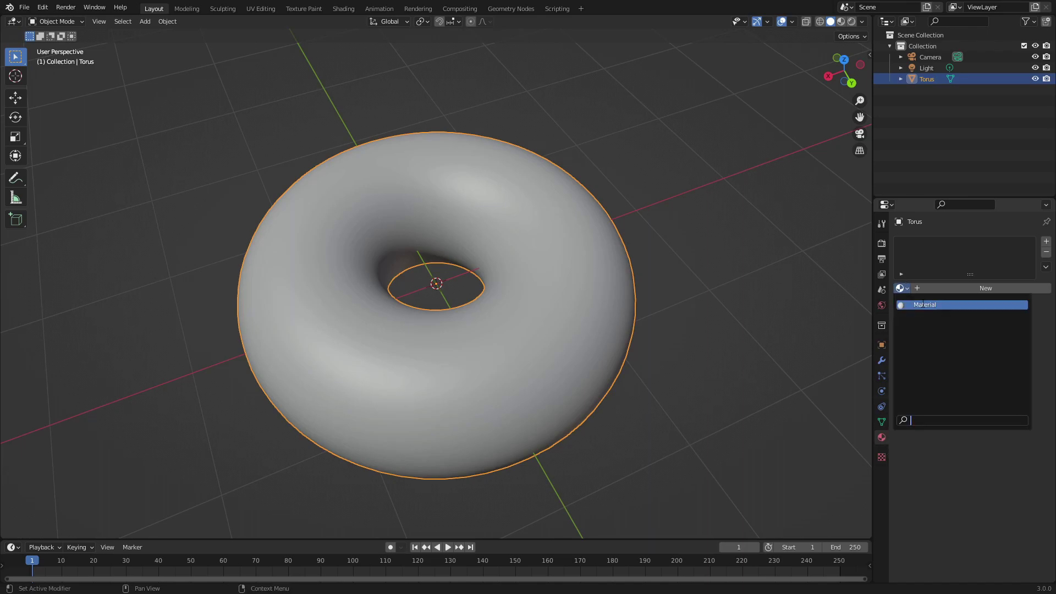
click(922, 304)
click(982, 405)
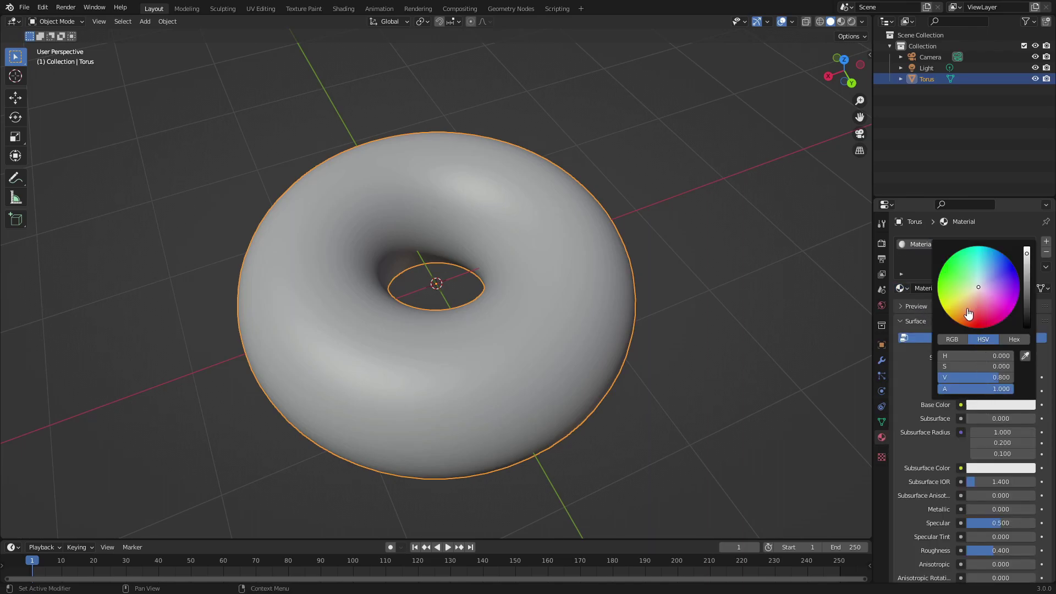
click(968, 313)
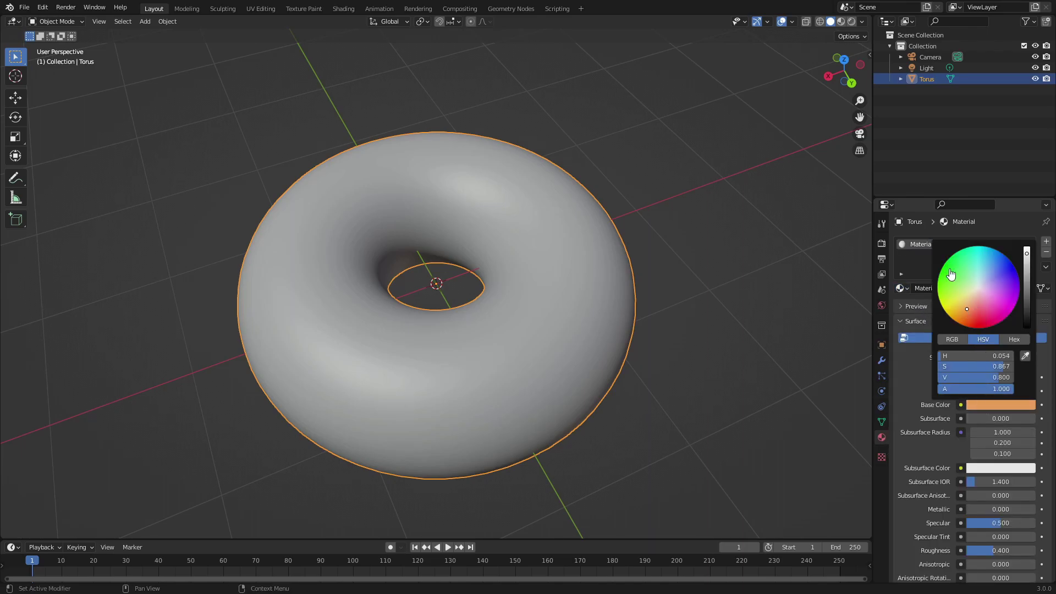
click(842, 22)
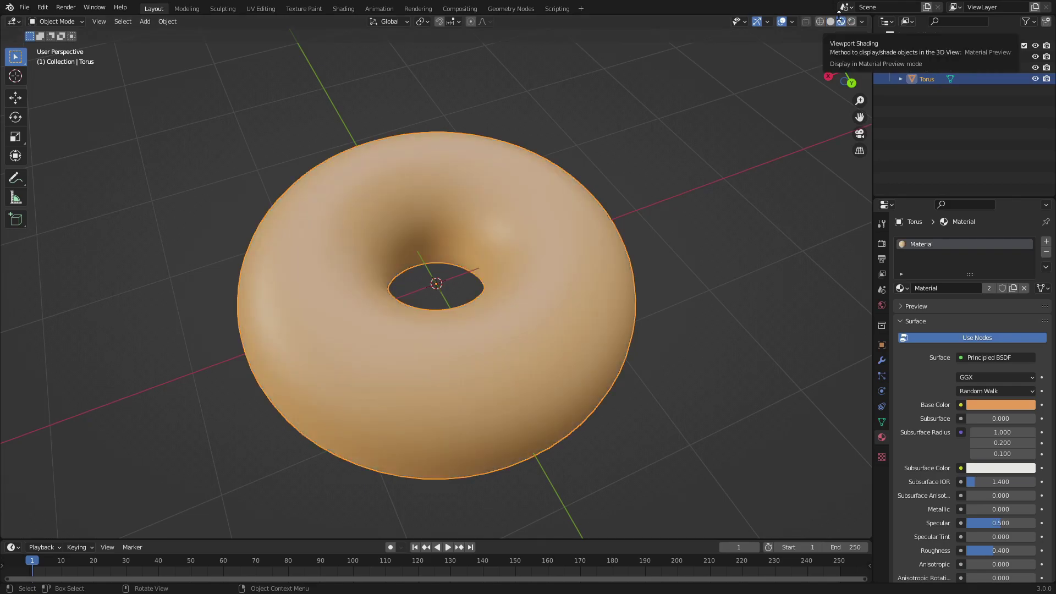
Step: Refine the base colour to a dough brown (H 0.045, S 0.776, V 0.384)
click(971, 406)
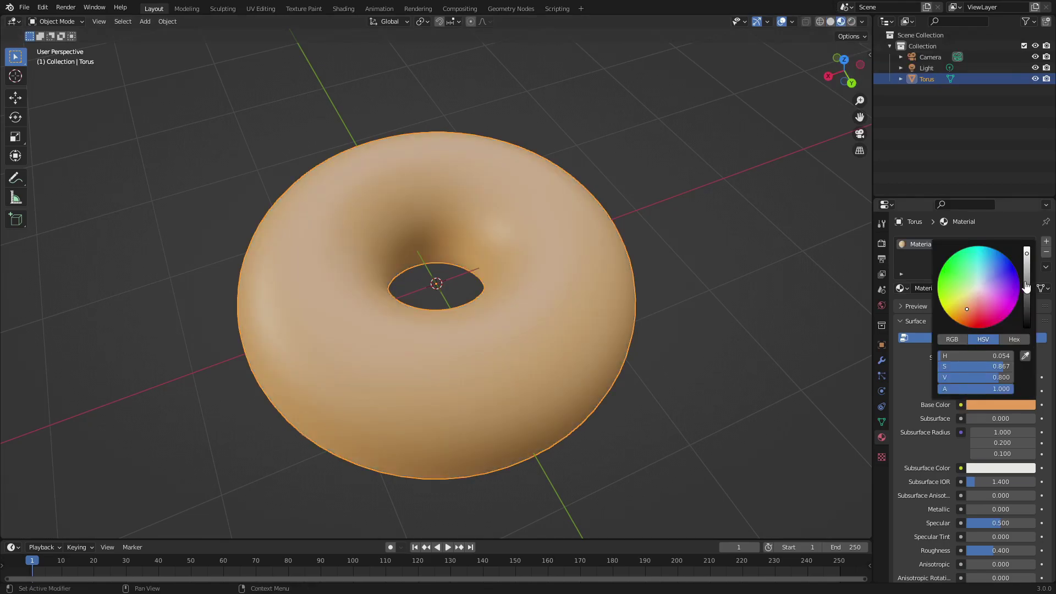
drag(1026, 292, 1026, 281)
drag(967, 300, 970, 304)
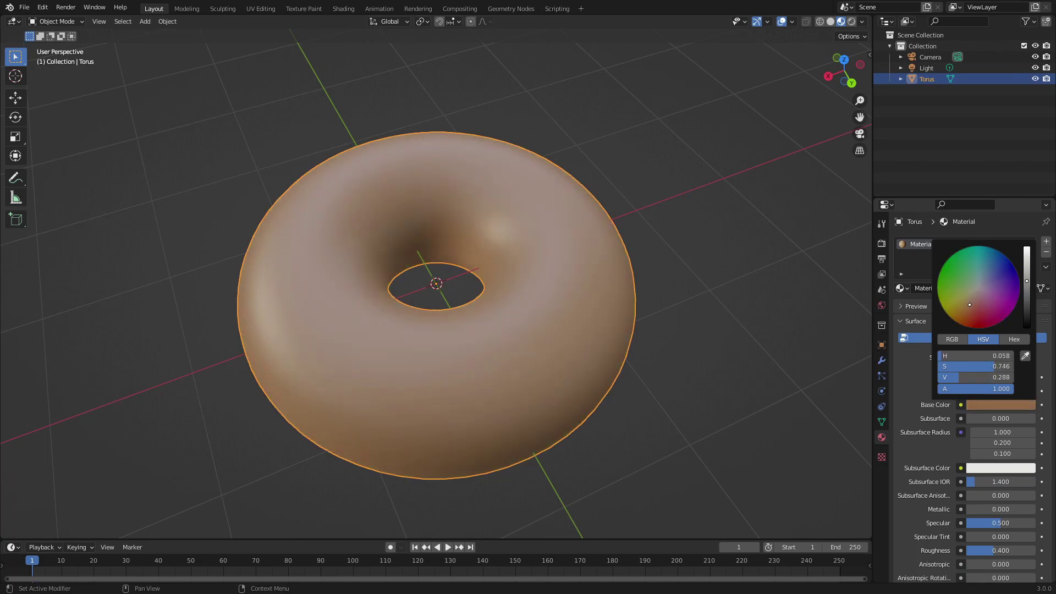
scroll(615, 349, down, 3)
middle_drag(615, 348, 611, 316)
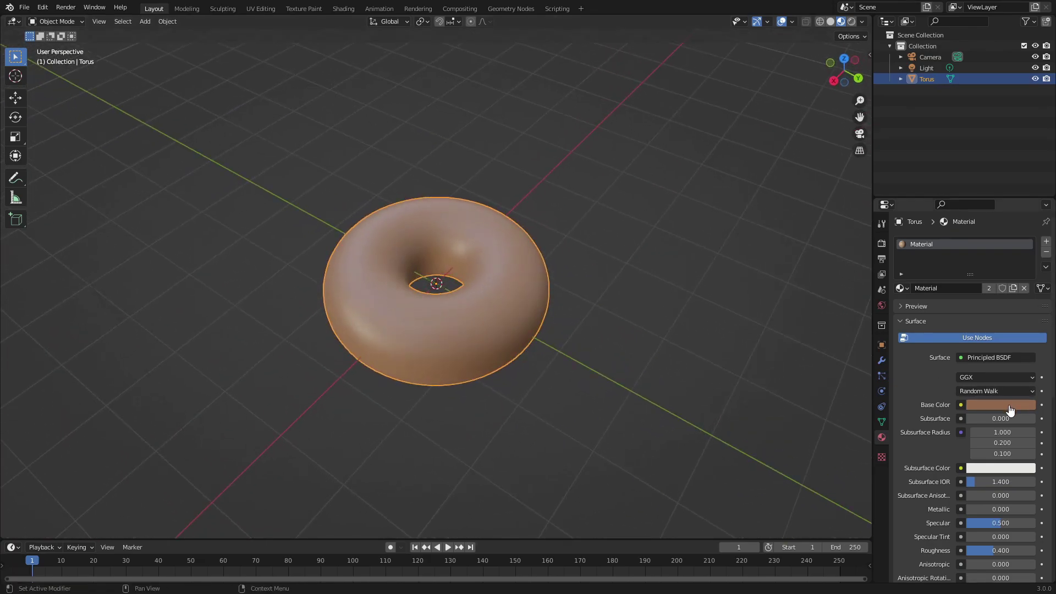
click(1001, 405)
drag(1025, 291, 1026, 274)
drag(976, 311, 976, 312)
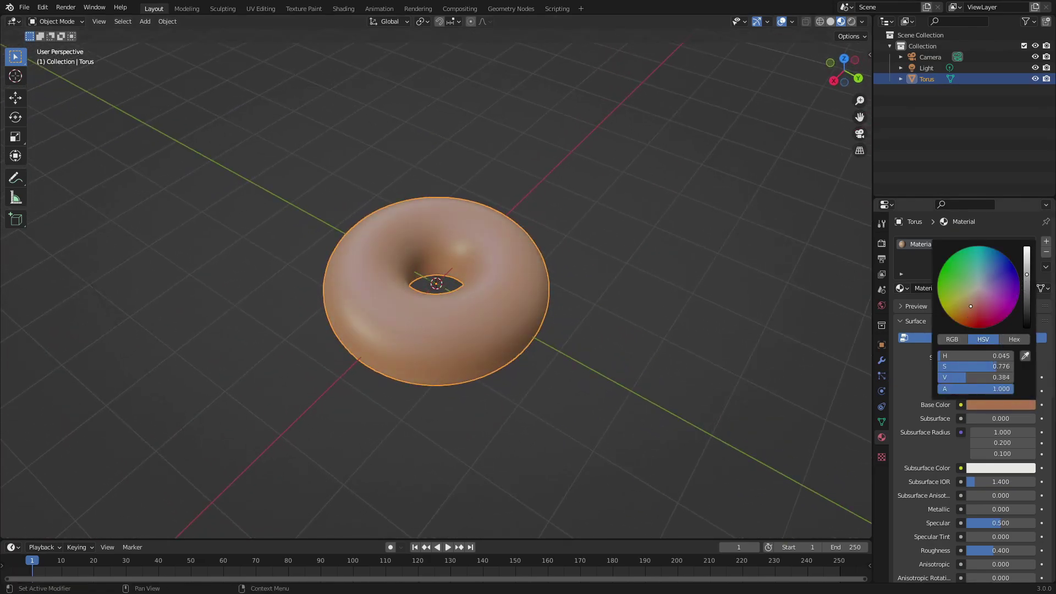
mouse_move(483, 311)
middle_down()
mouse_move(674, 318)
mouse_move(474, 308)
middle_up()
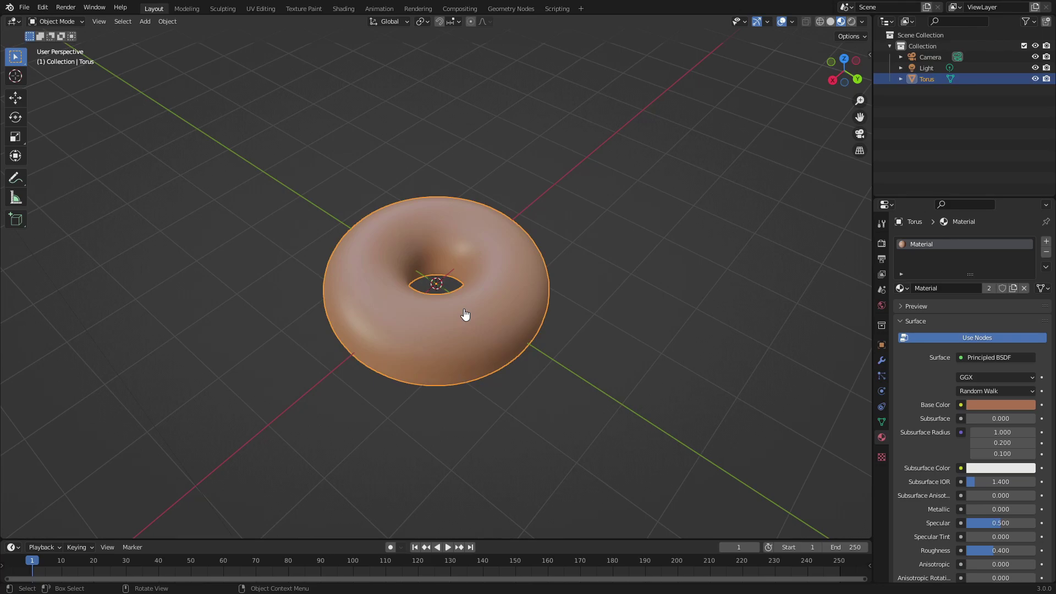
middle_drag(463, 314, 557, 316)
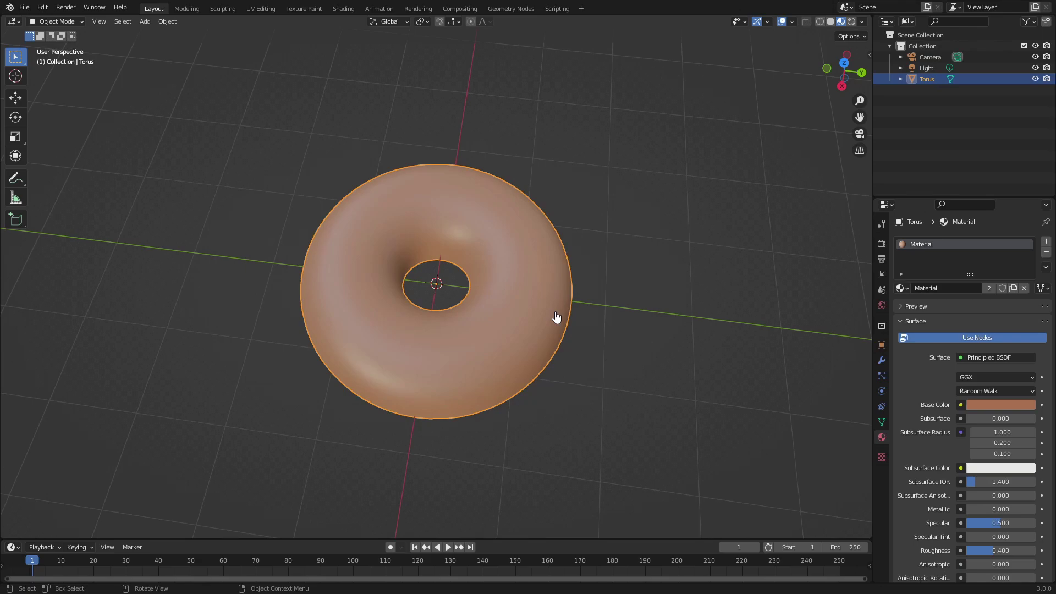
Step: Add a cylinder and scale it down
key(shift+a)
mouse_move(493, 299)
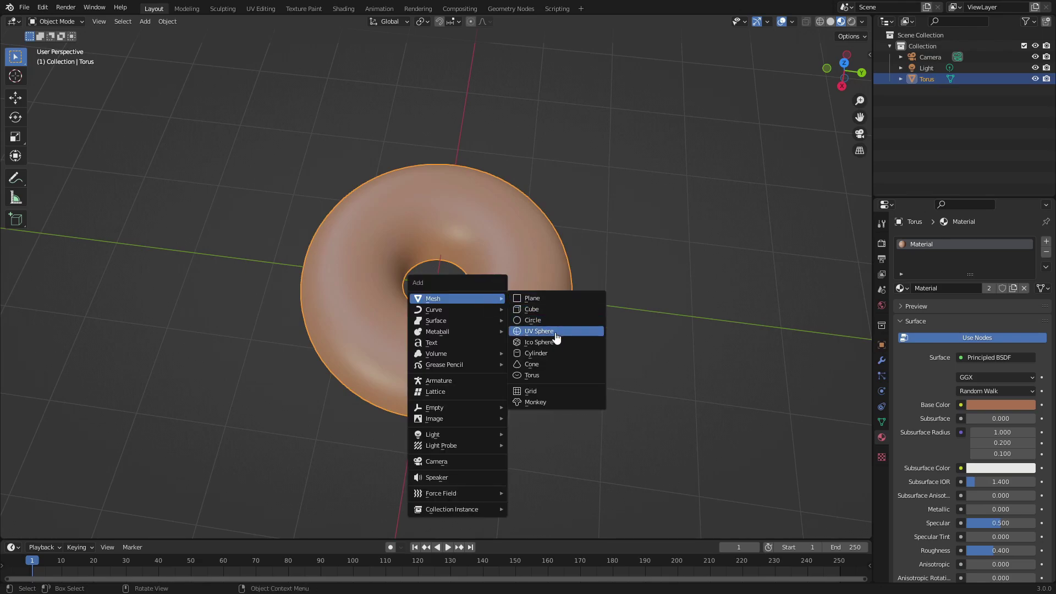
click(555, 353)
key(s)
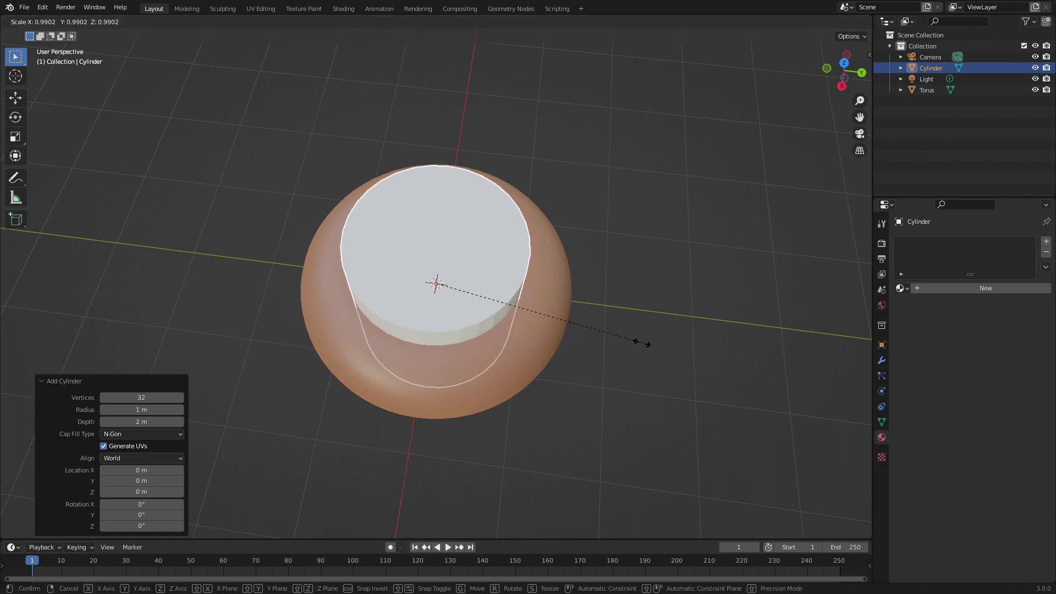
click(539, 313)
middle_drag(539, 313, 529, 281)
key(s)
click(554, 313)
Step: Stretch the cylinder tall along Z and move it along X to the donut's right edge
key(s)
key(z)
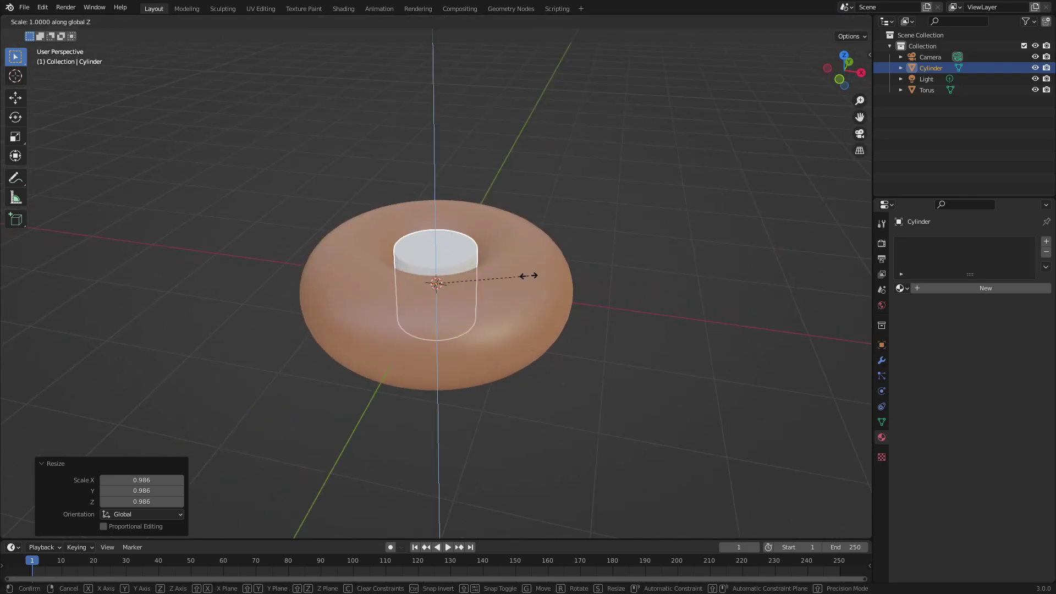
click(715, 72)
key(g)
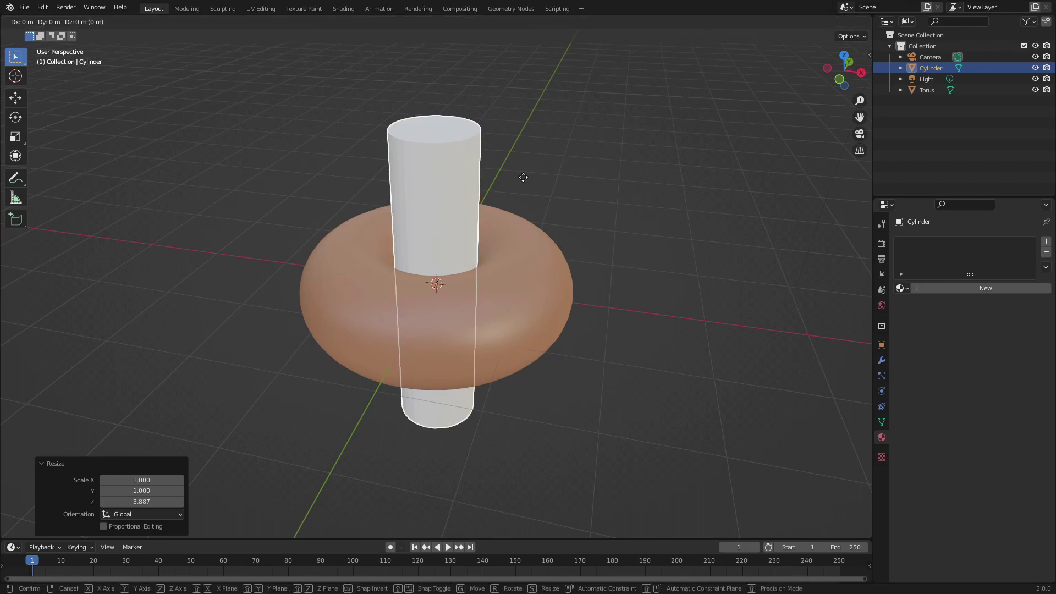
key(x)
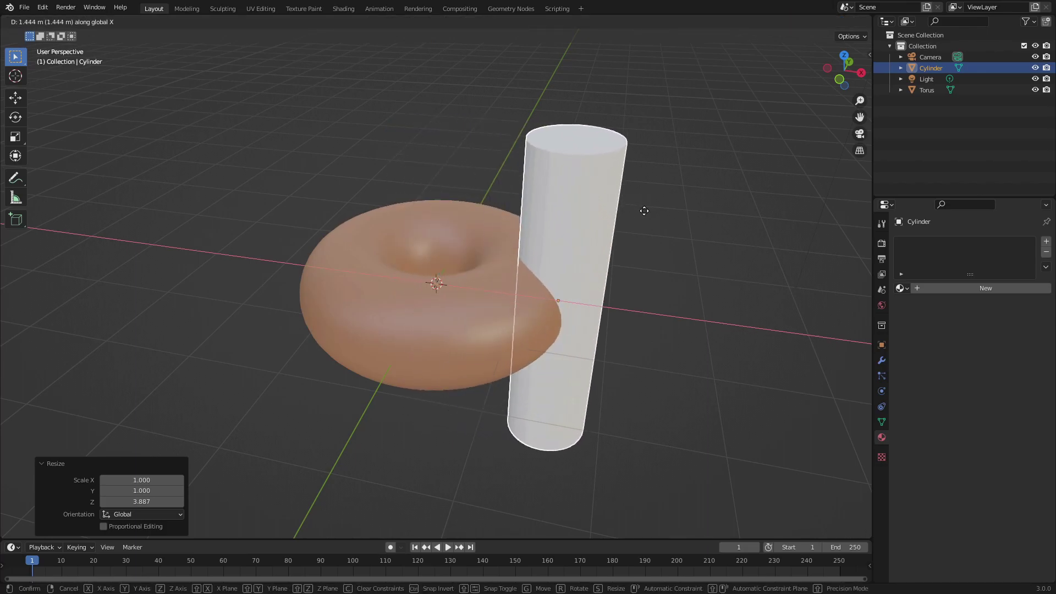
click(646, 210)
middle_drag(653, 216, 641, 256)
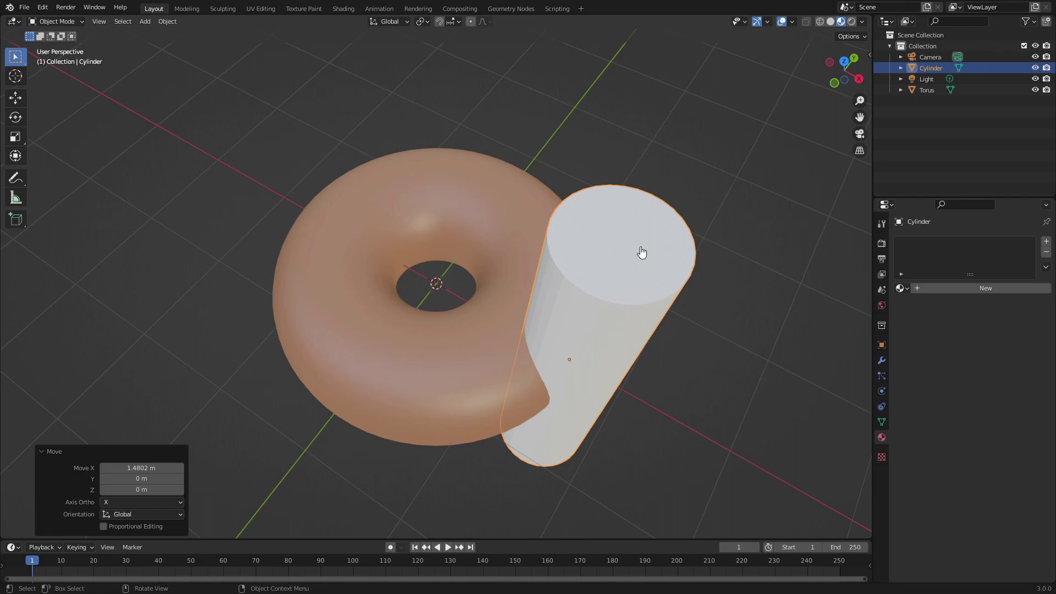
Step: In top view, enlarge the cylinder slightly and fine-tune its X position over the edge
key(KP_7)
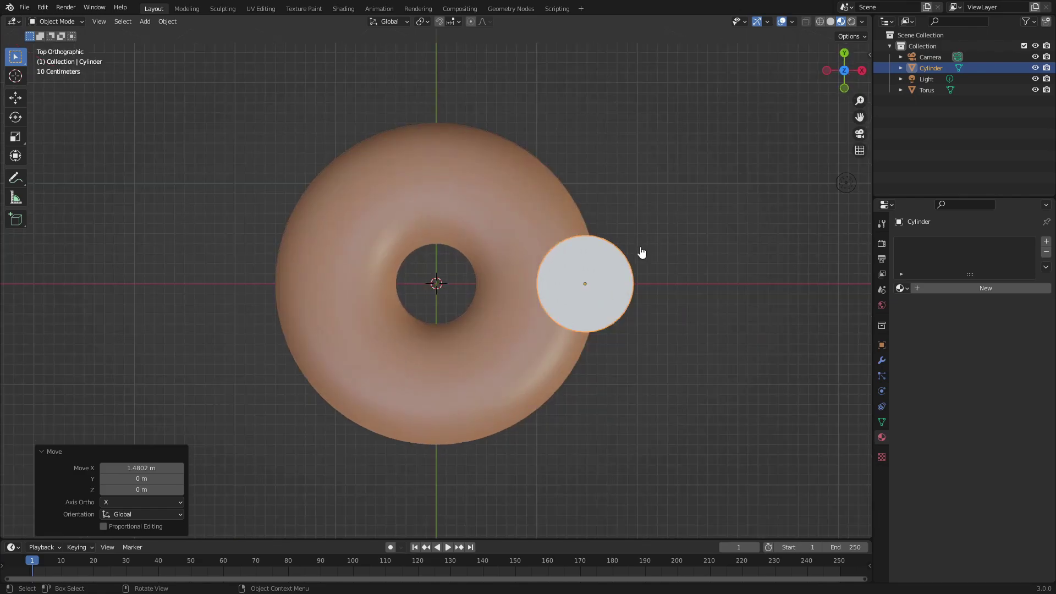
key(s)
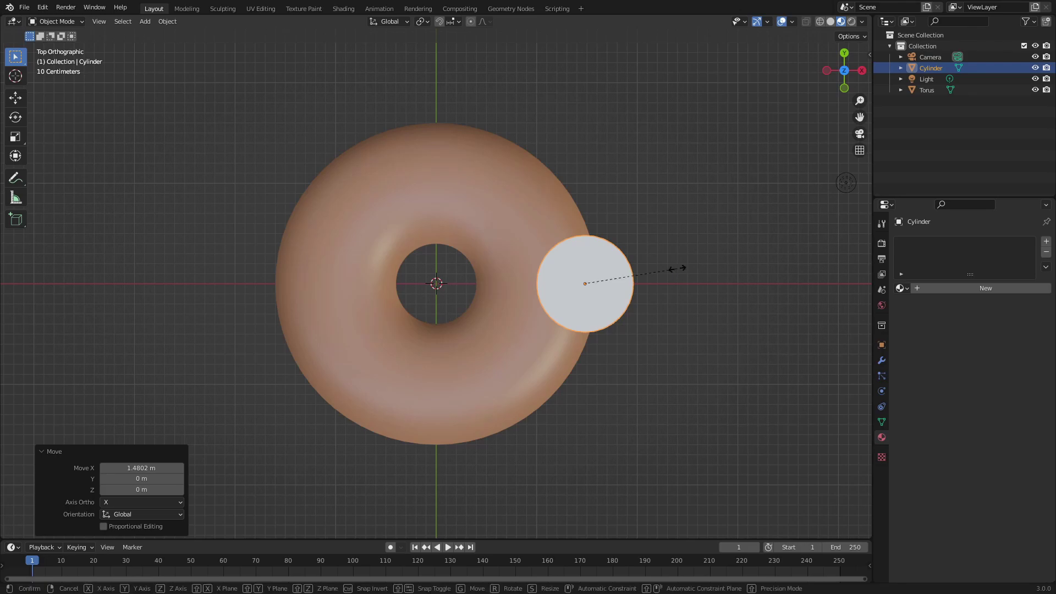
click(686, 275)
key(g)
key(x)
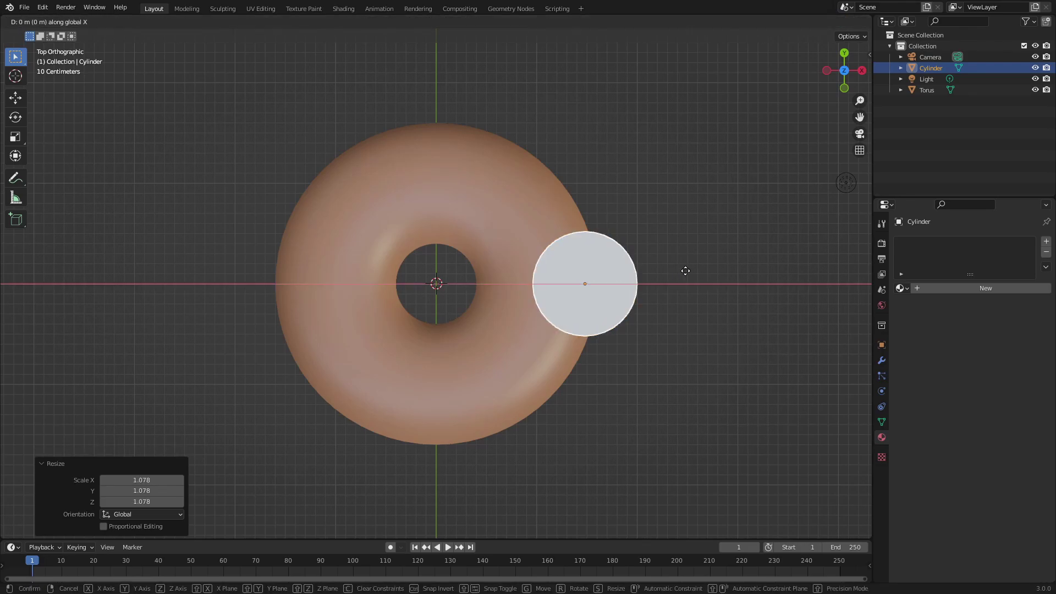
click(687, 275)
key(s)
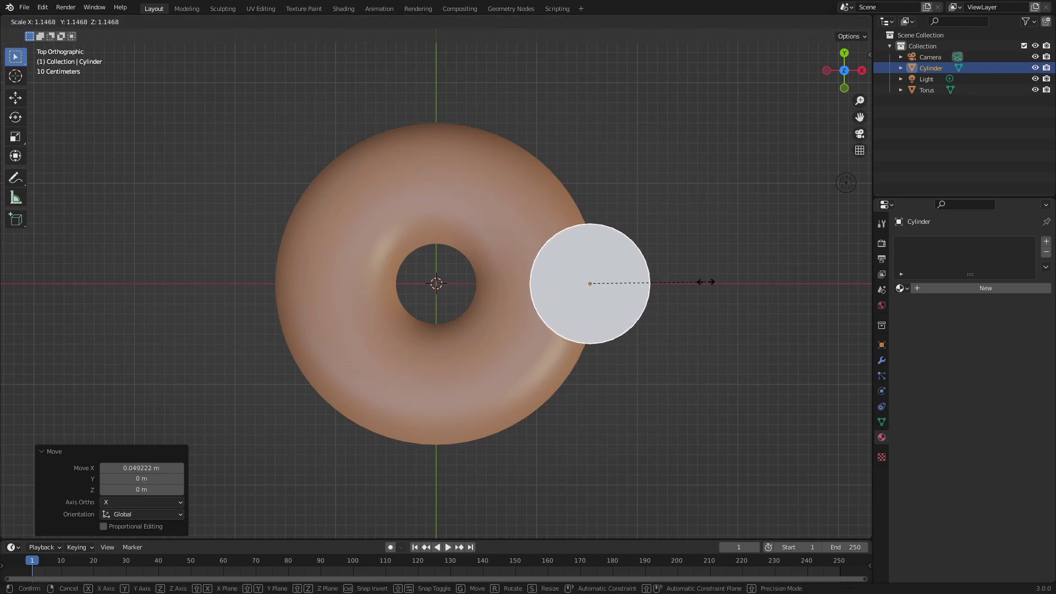
right_click(698, 283)
key(g)
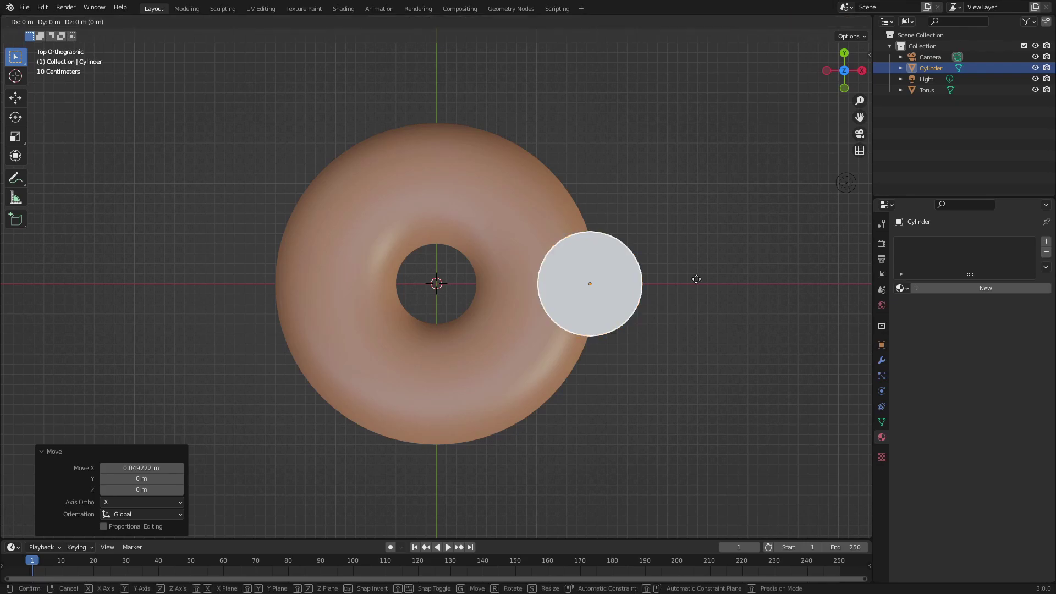
key(x)
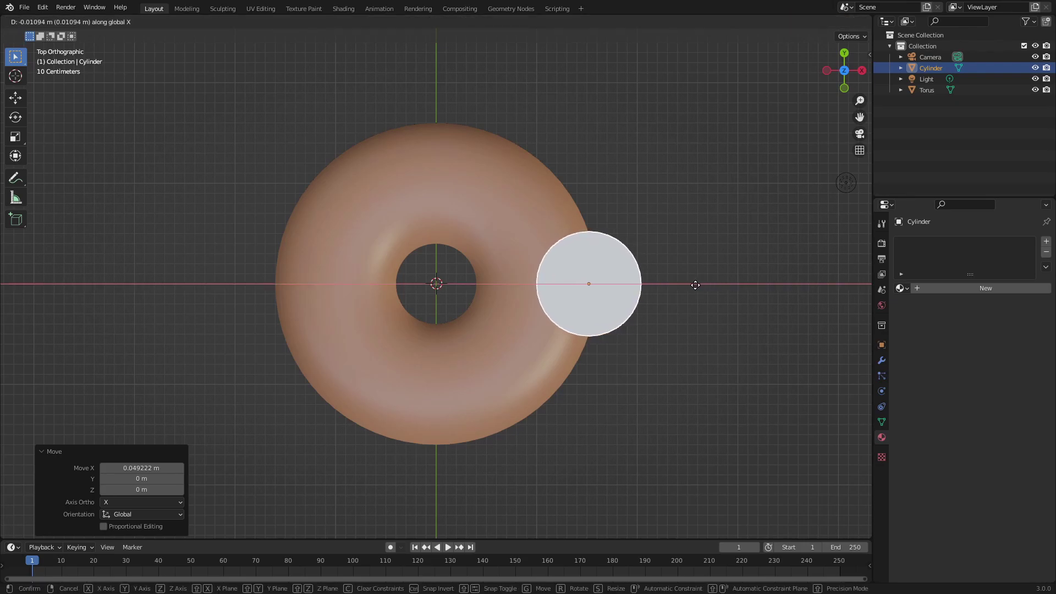
click(694, 287)
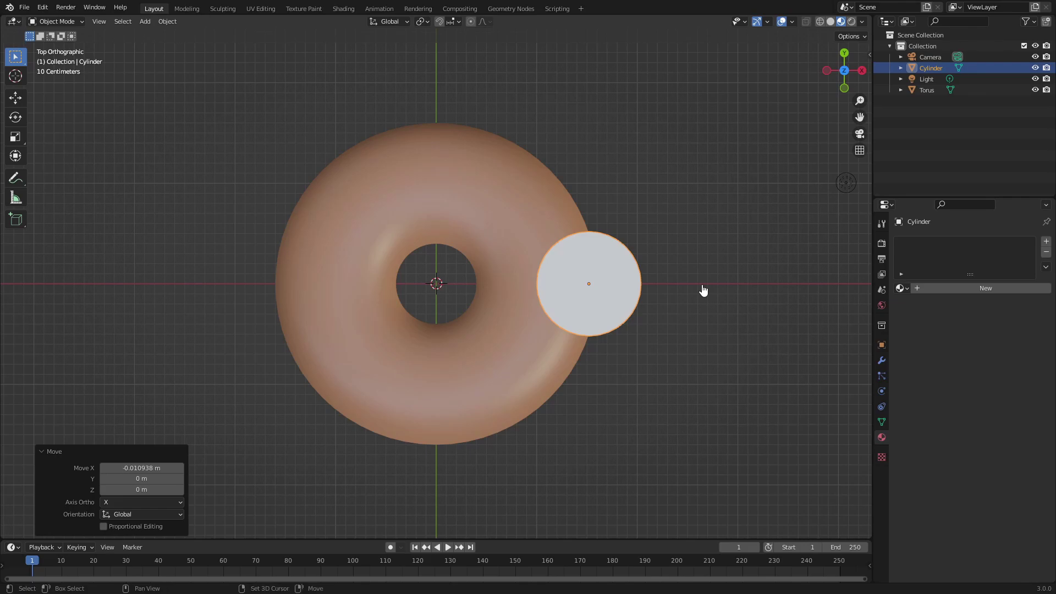
Step: Duplicate the cylinder and move the copy along Y just above the original
key(shift+d)
key(y)
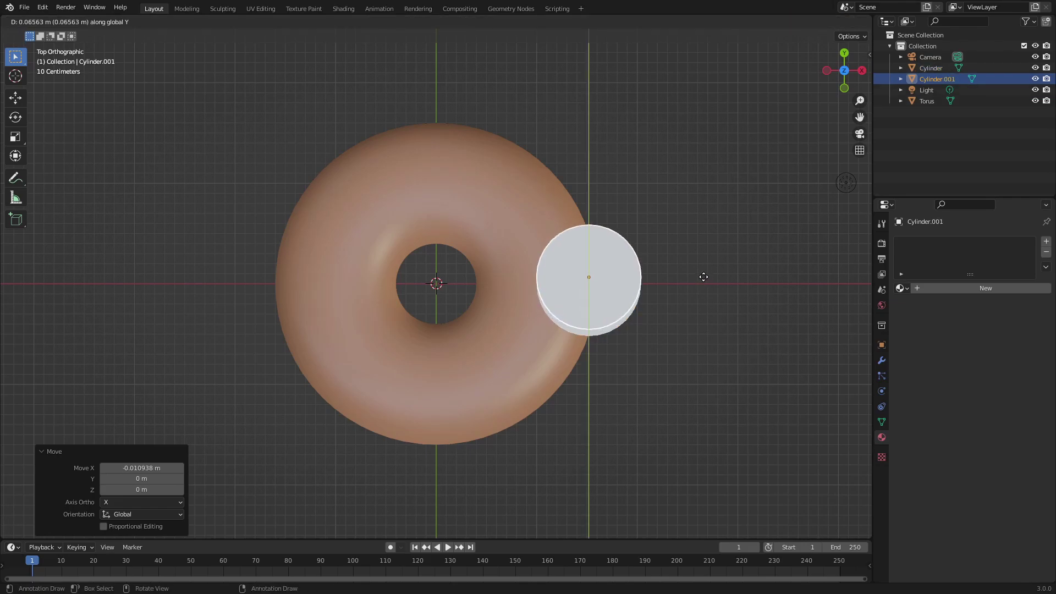
click(717, 214)
scroll(596, 224, up, 2)
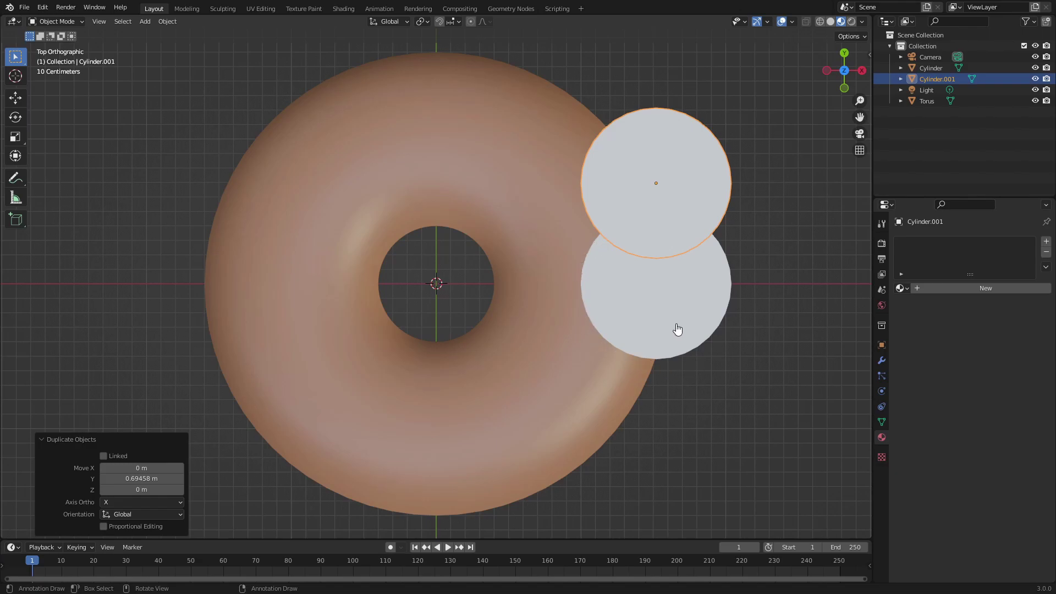
middle_drag(669, 320, 641, 224)
scroll(641, 224, up, 1)
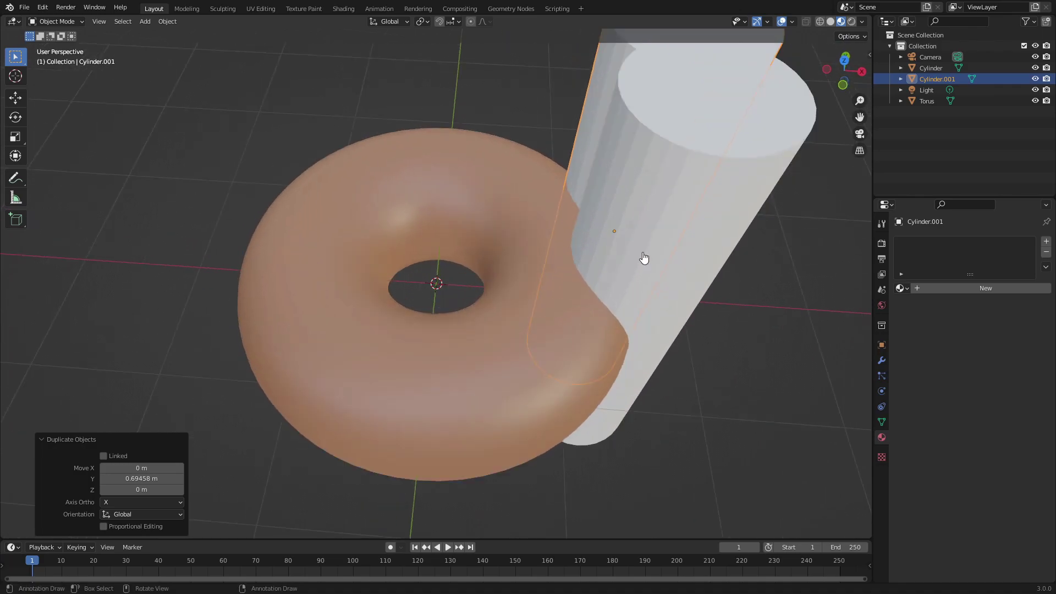
Step: Apply Shade Smooth to both cylinders
shift+click(627, 198)
shift+click(583, 153)
click(167, 21)
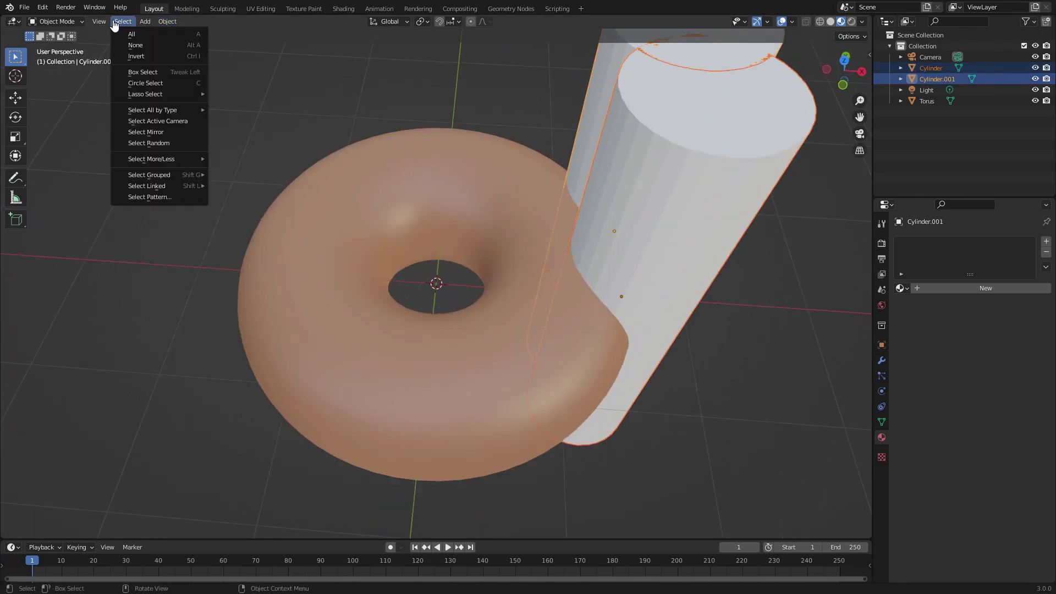
mouse_move(151, 22)
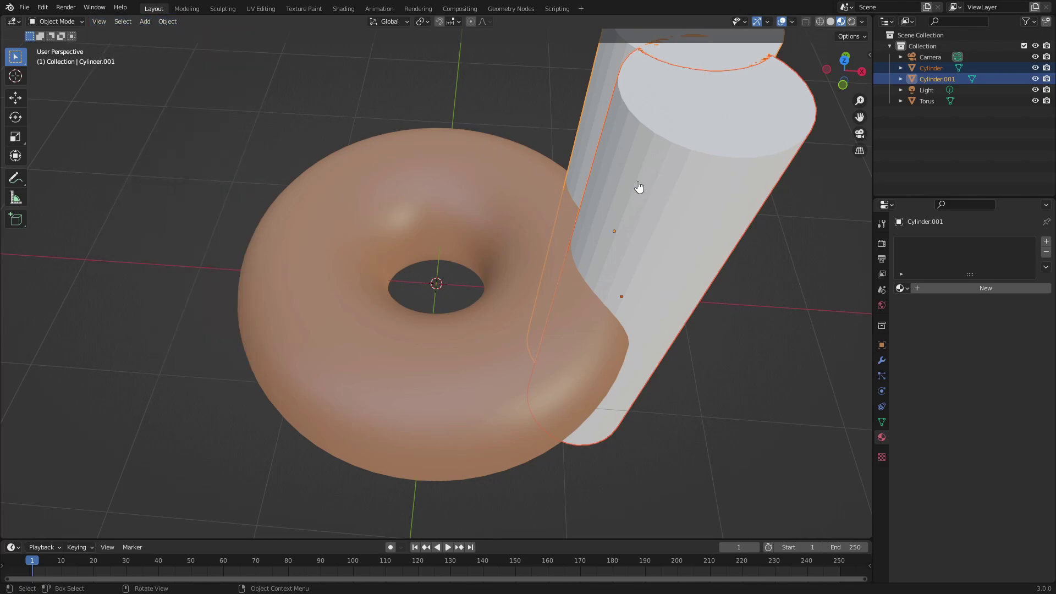
click(636, 188)
click(168, 23)
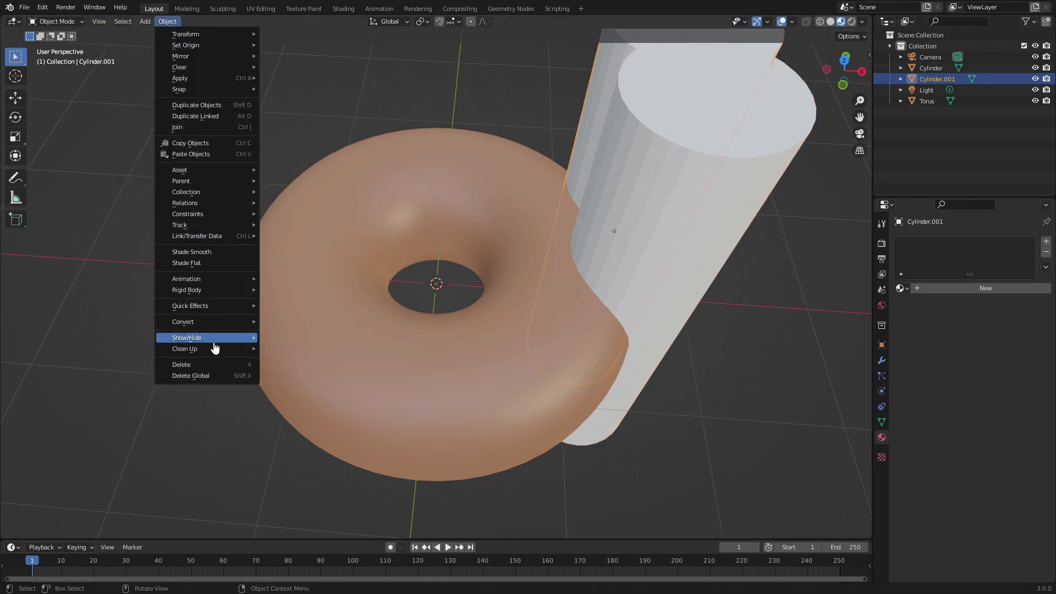
click(226, 252)
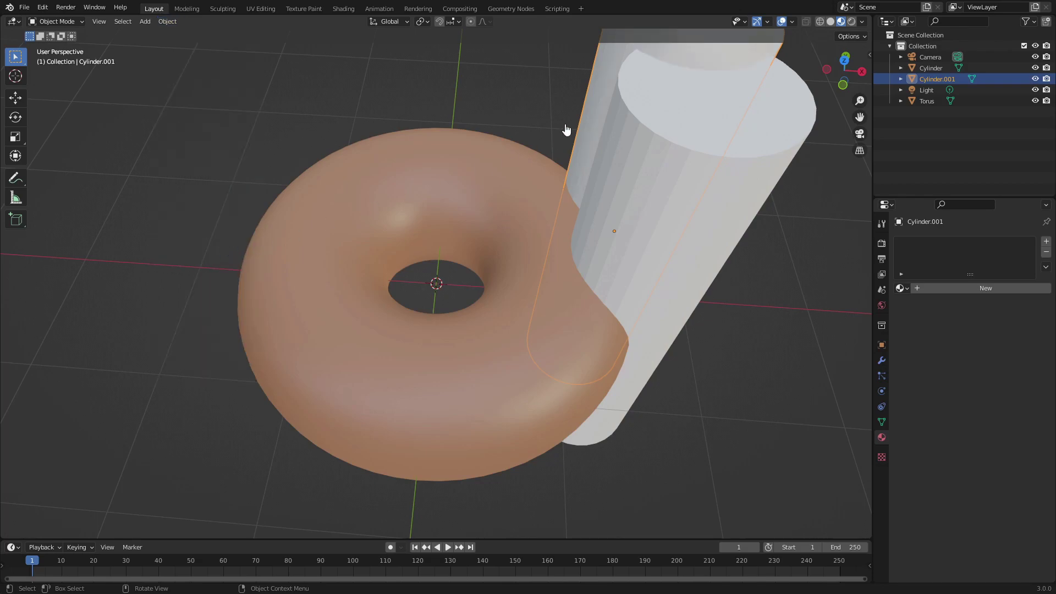
click(619, 144)
click(168, 21)
click(204, 251)
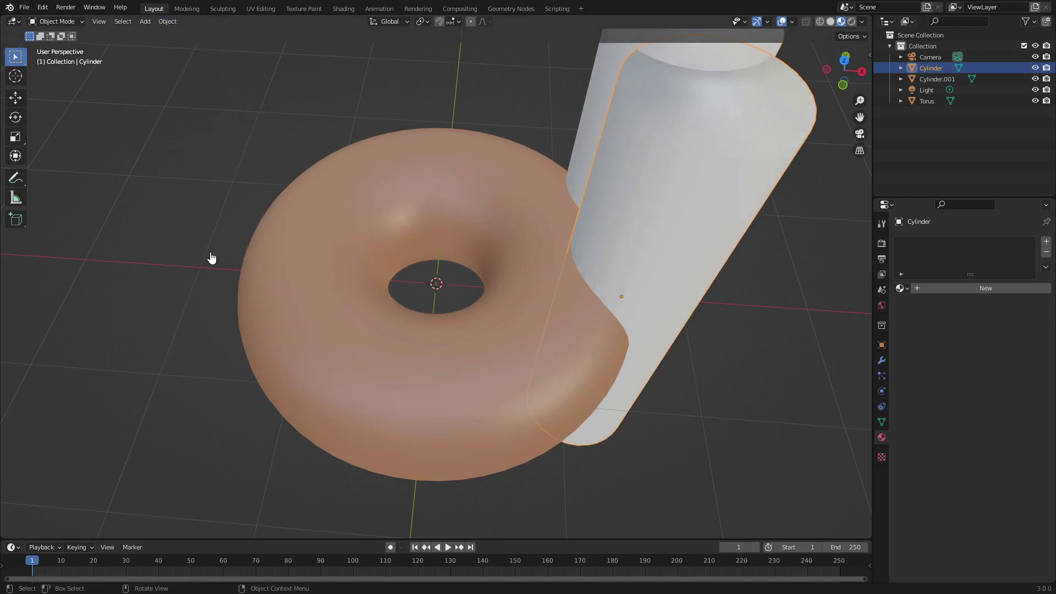
scroll(629, 212, down, 5)
scroll(629, 212, up, 2)
middle_drag(629, 212, 561, 207)
Step: In top view, duplicate a cylinder and move the copy along Y below the others
key(KP_7)
scroll(579, 219, up, 4)
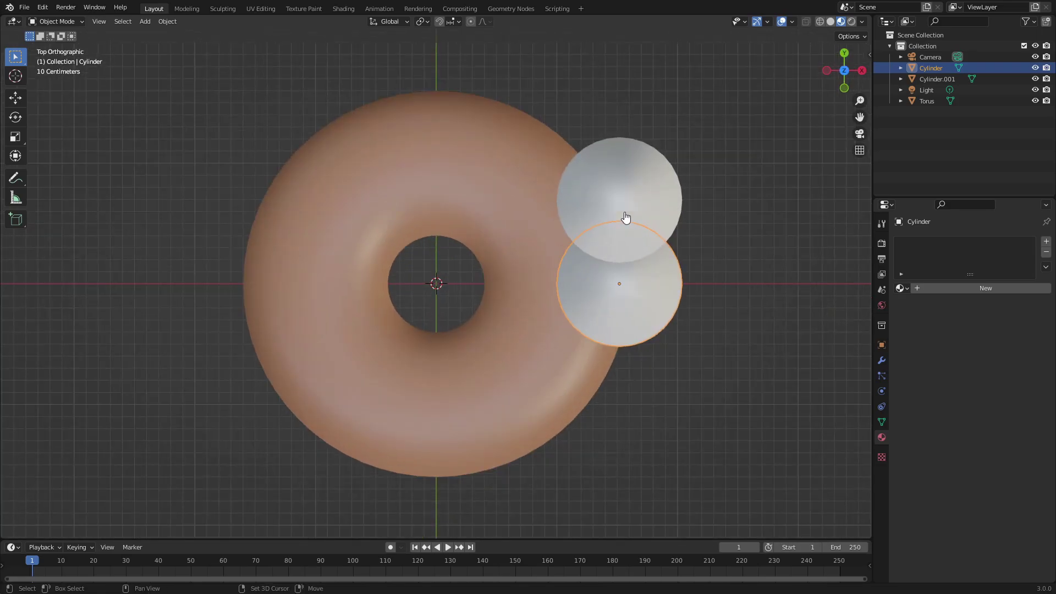
key(shift+d)
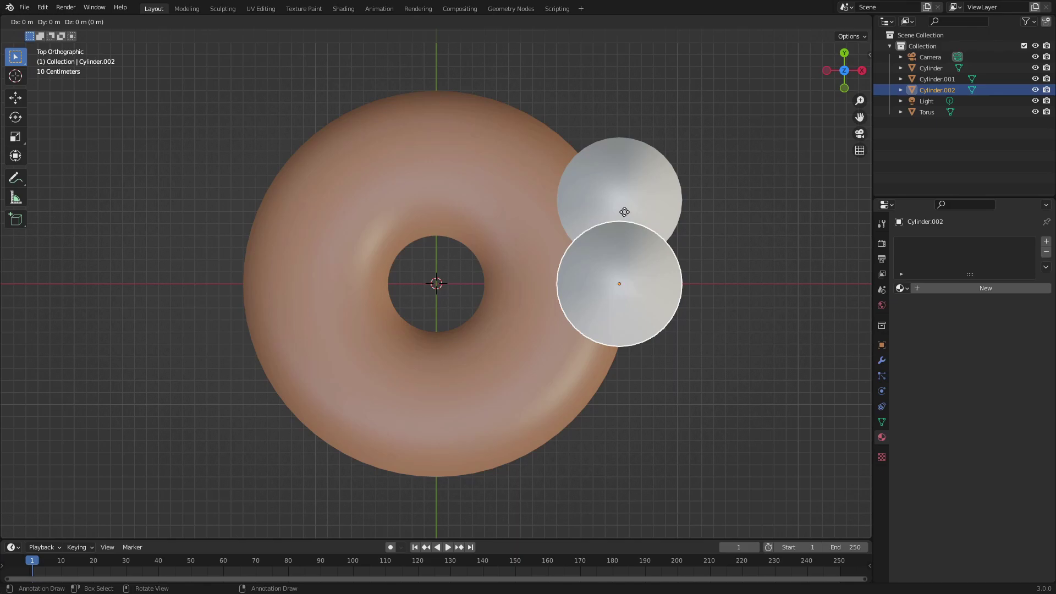
key(y)
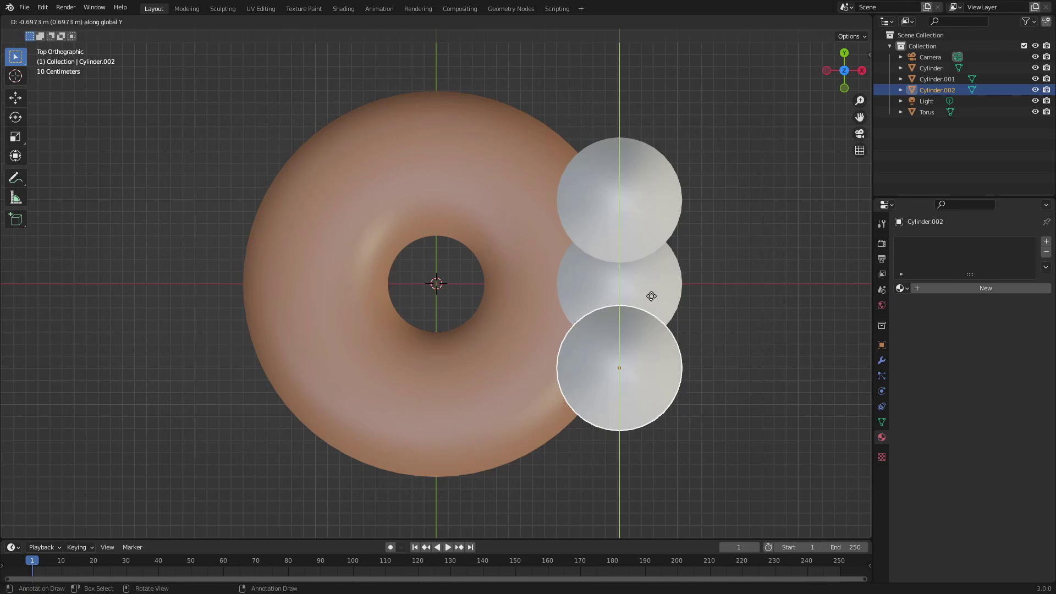
click(651, 297)
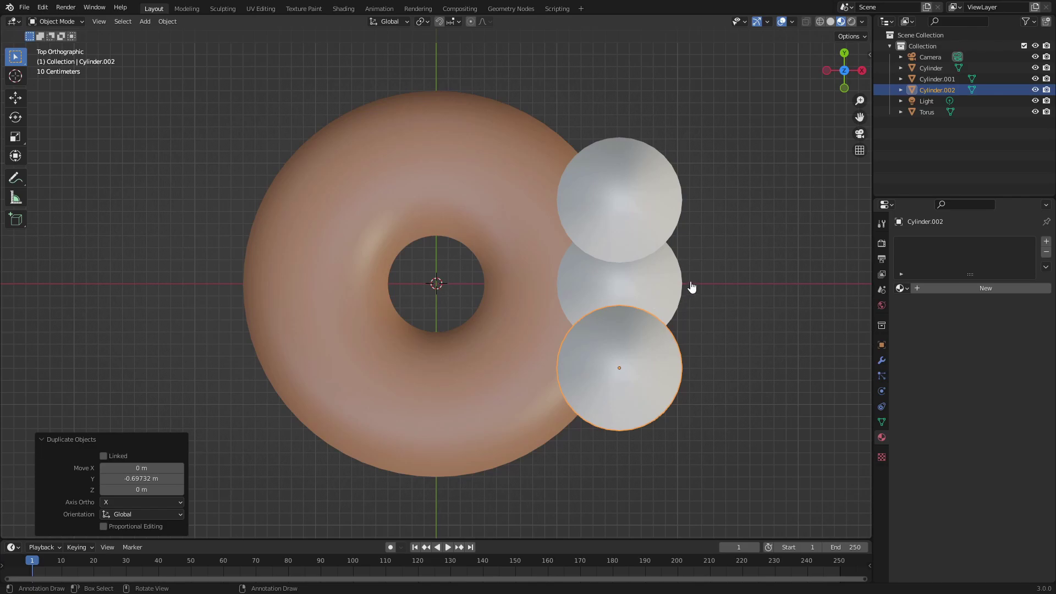
Step: Move all three cylinders about -0.187 m along X into the donut's edge
shift+click(653, 219)
key(g)
key(x)
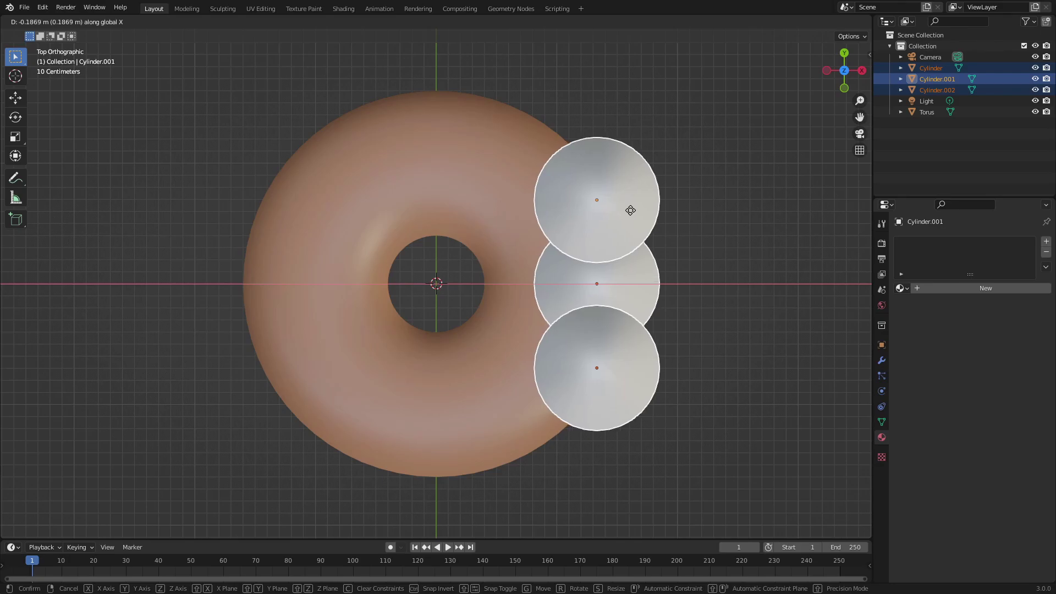
click(633, 209)
middle_drag(707, 308, 495, 313)
click(495, 314)
middle_drag(572, 318, 588, 355)
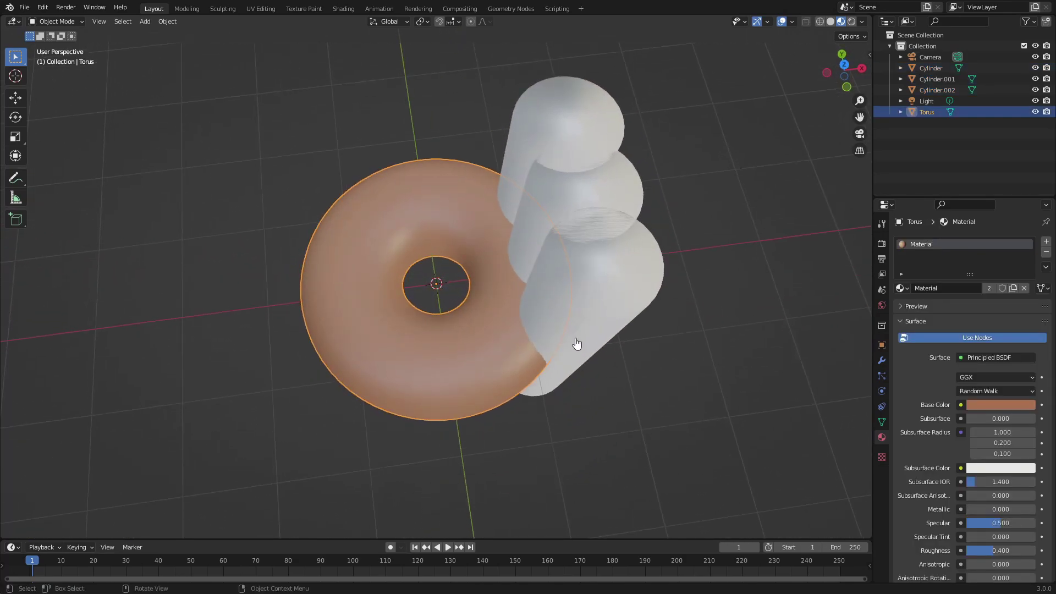
Step: Add a Boolean Difference modifier to the torus with Cylinder as the cutter
click(881, 360)
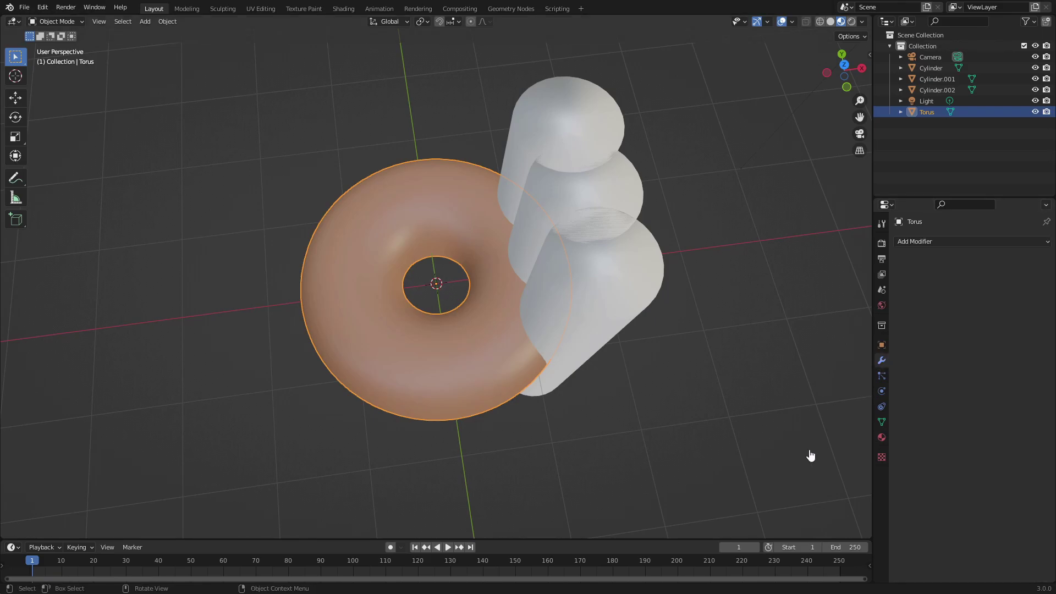
click(939, 245)
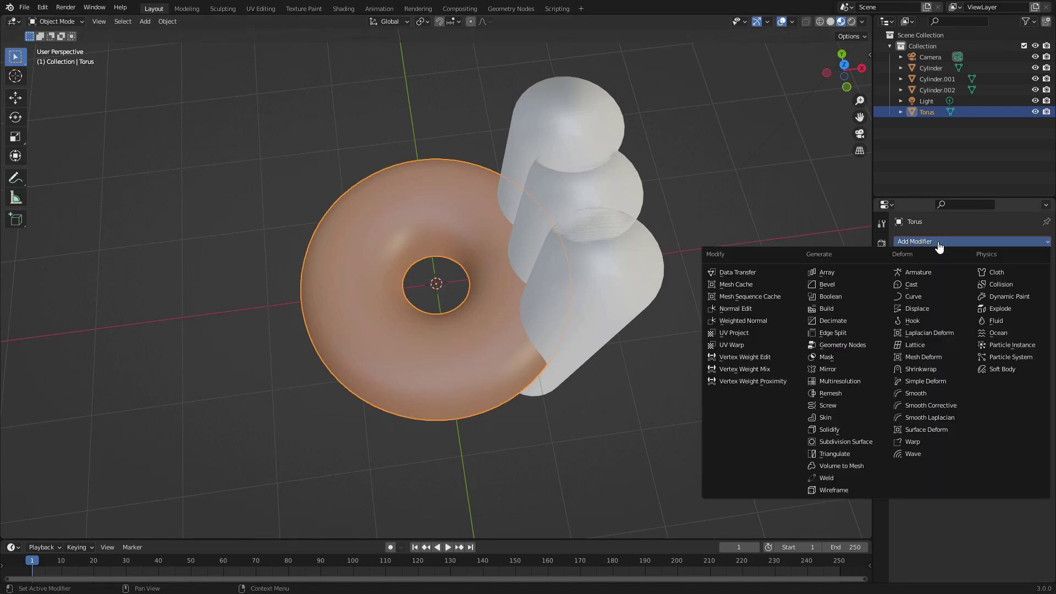
click(835, 297)
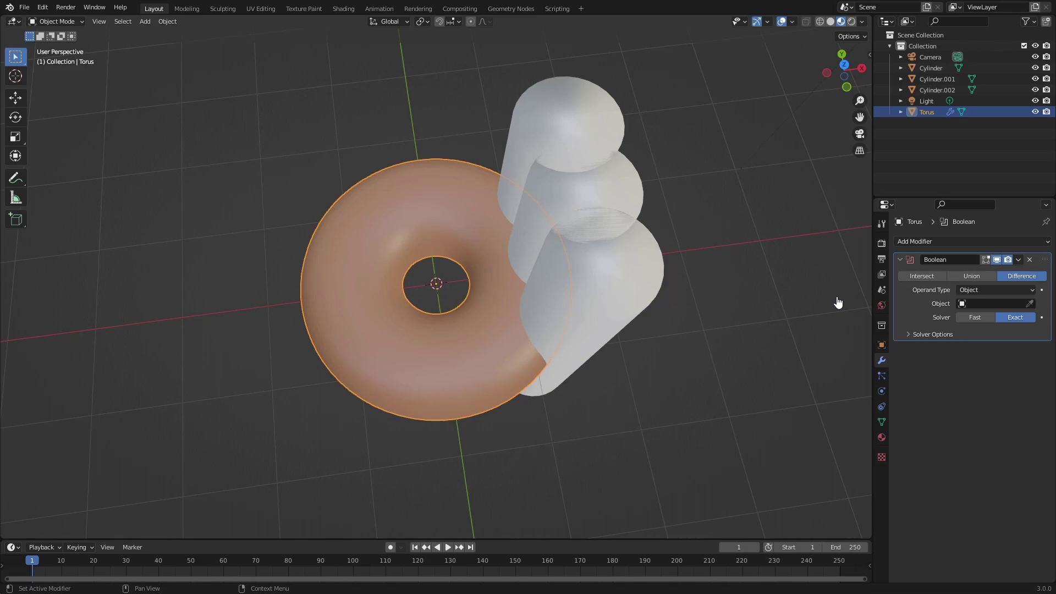
middle_drag(641, 249, 489, 137)
click(978, 304)
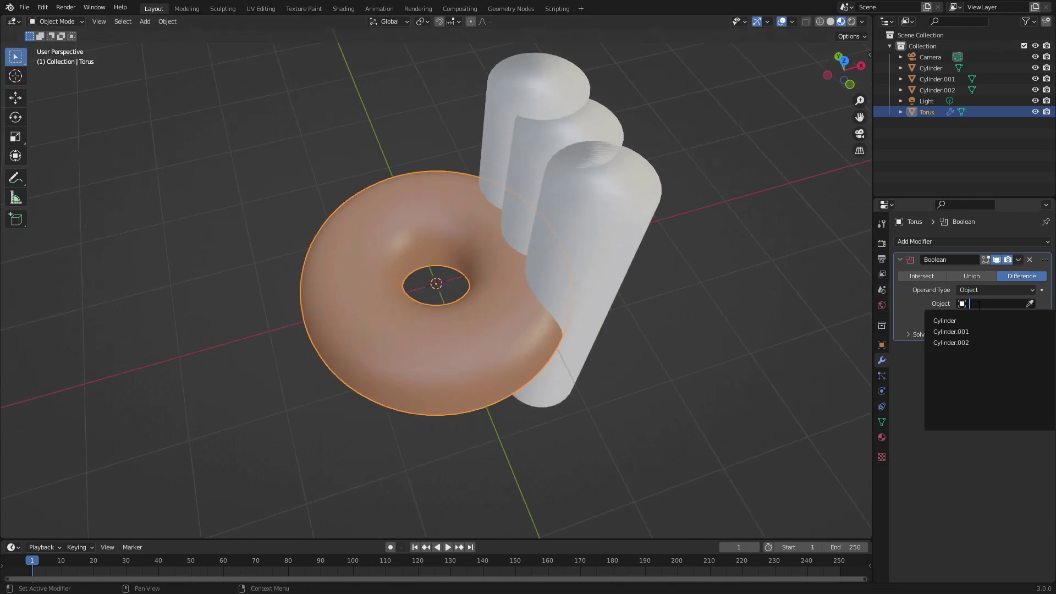
click(973, 323)
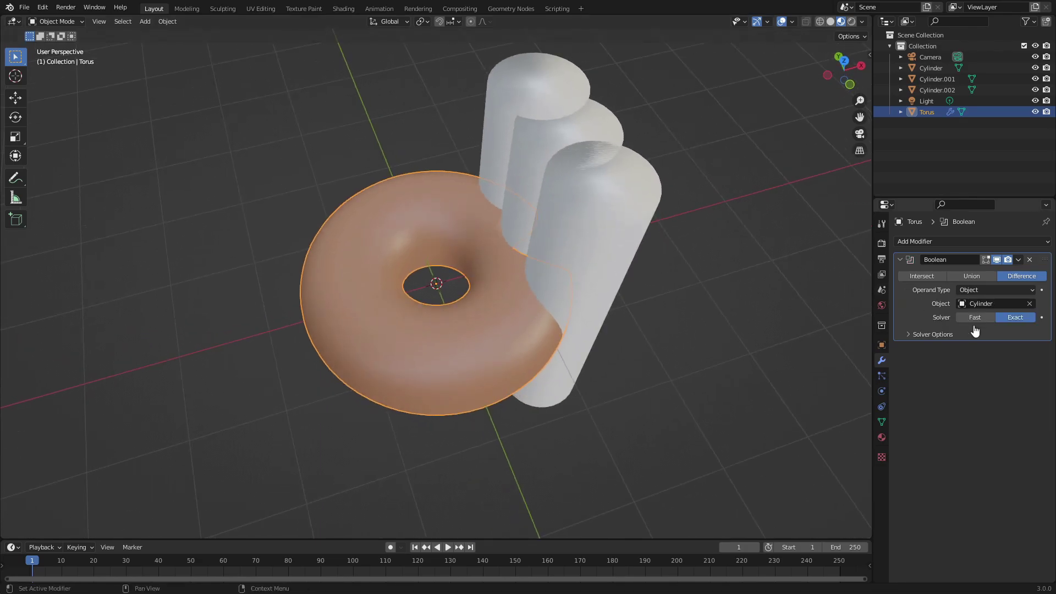
middle_drag(649, 269, 599, 224)
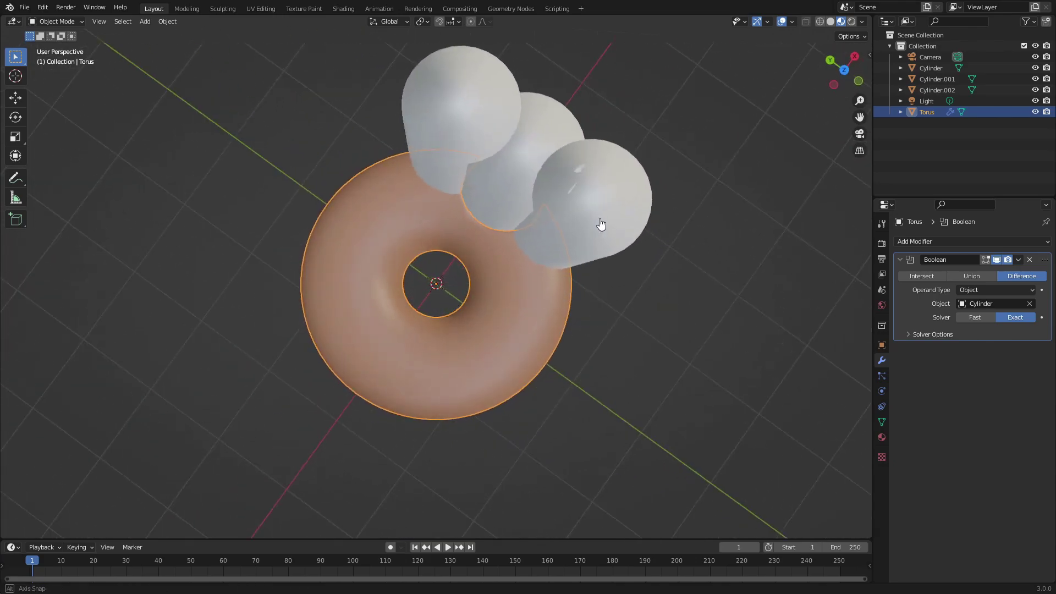
scroll(580, 223, up, 4)
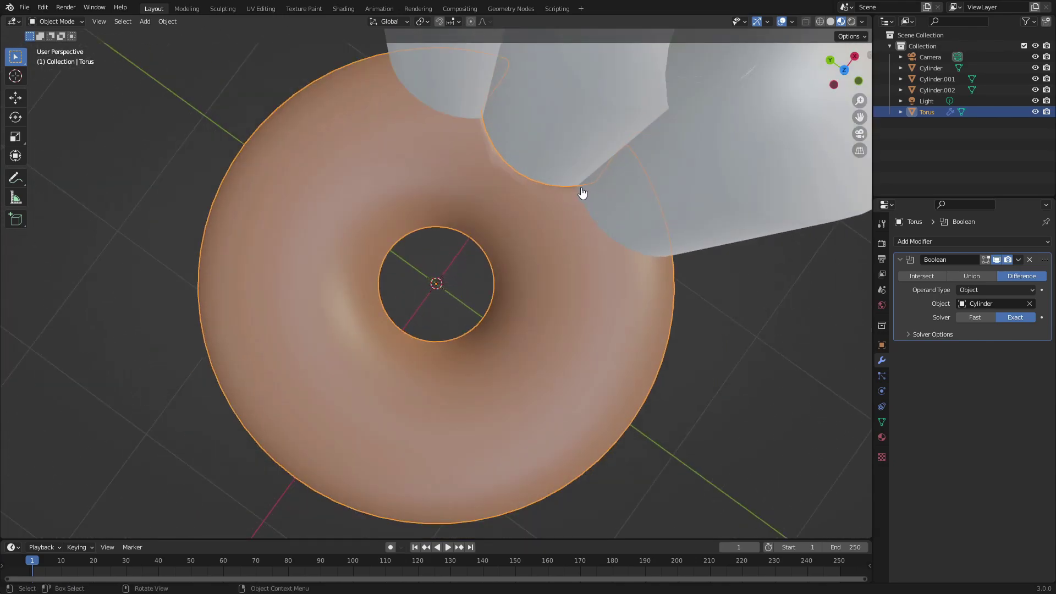
middle_drag(584, 191, 565, 219)
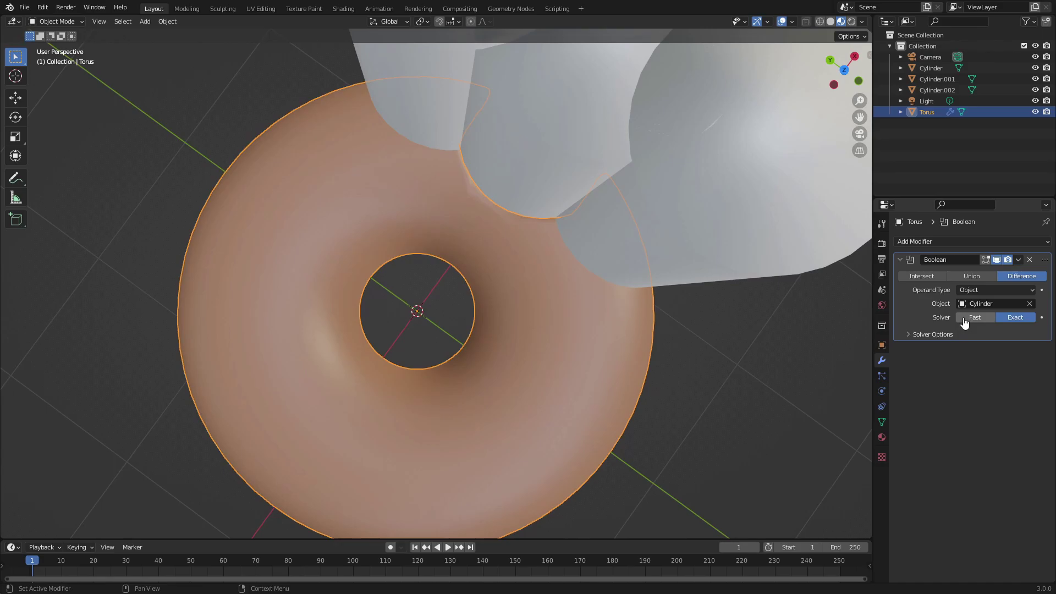
Step: Compare the Exact and Fast solvers, then apply the Boolean modifier
click(1015, 317)
middle_drag(654, 196, 518, 196)
click(976, 319)
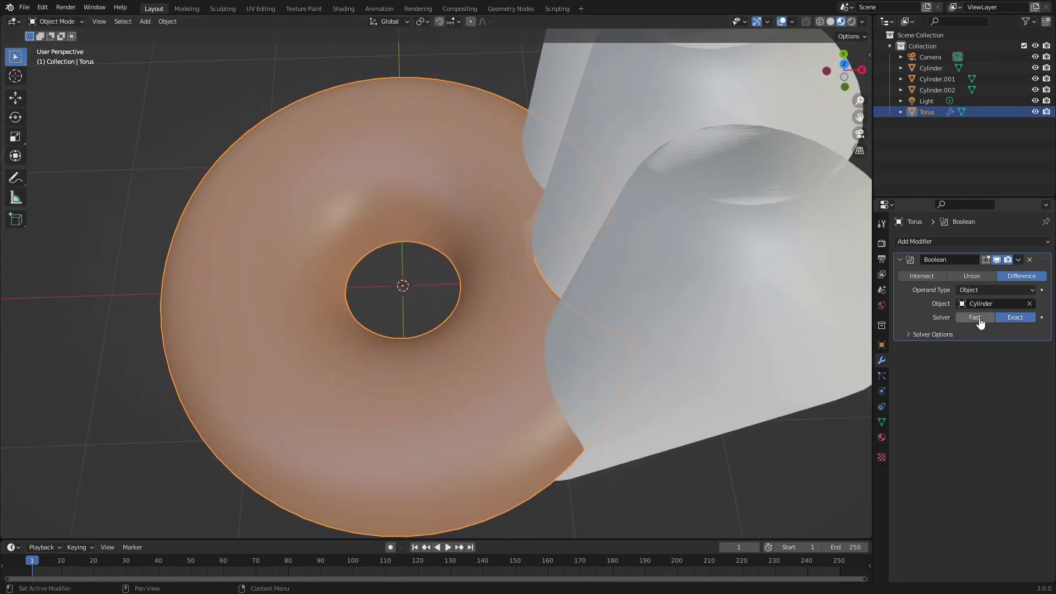
mouse_move(781, 291)
middle_down()
mouse_move(703, 266)
mouse_move(596, 160)
mouse_move(783, 309)
middle_up()
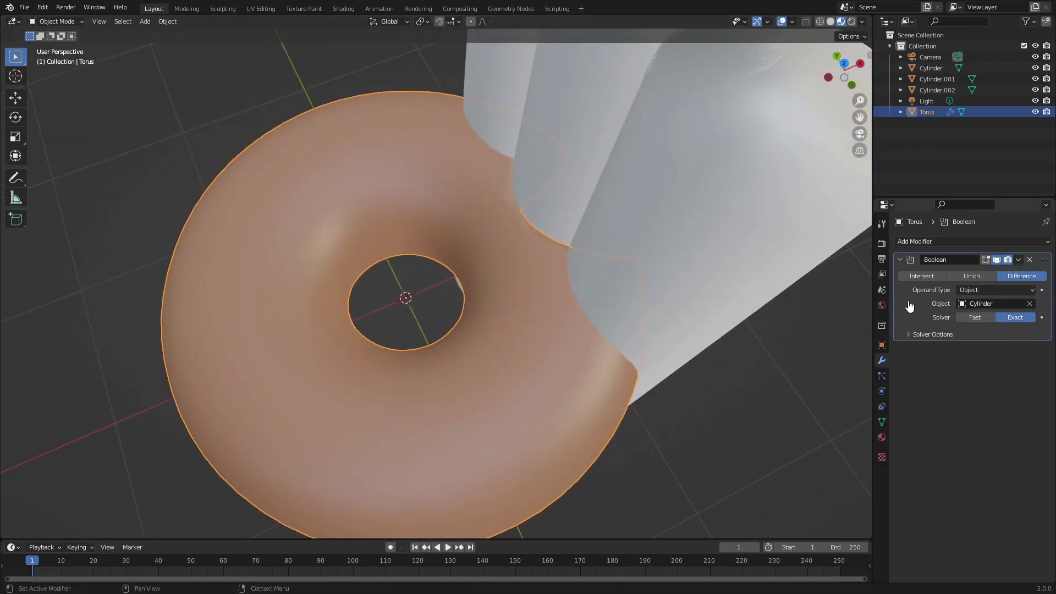
click(1018, 259)
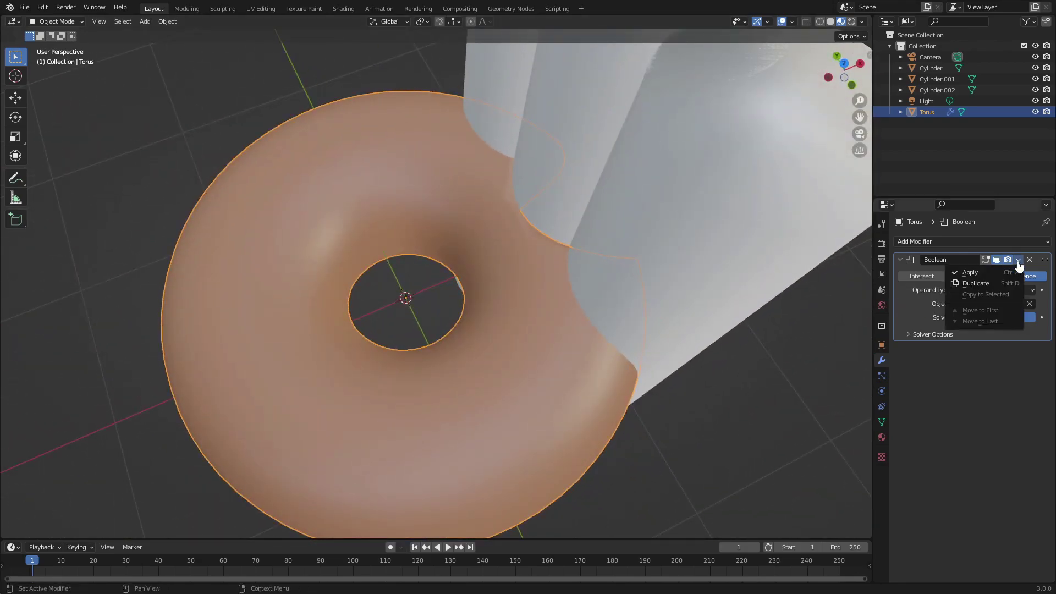
click(935, 273)
Step: Add and apply a Boolean cut using Cylinder.001
middle_drag(660, 242, 608, 230)
click(915, 241)
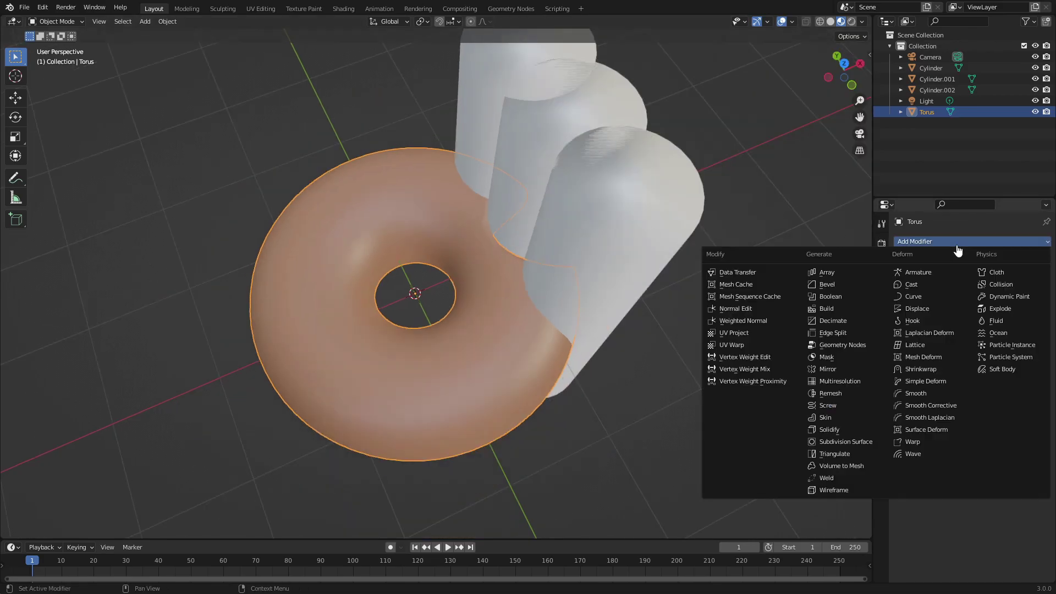
click(852, 299)
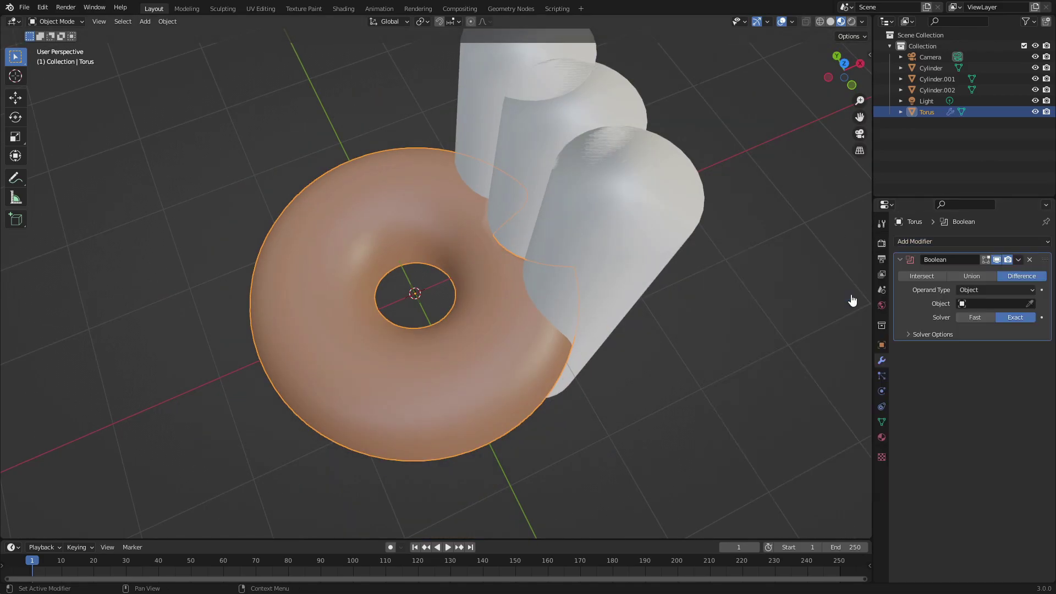
click(980, 303)
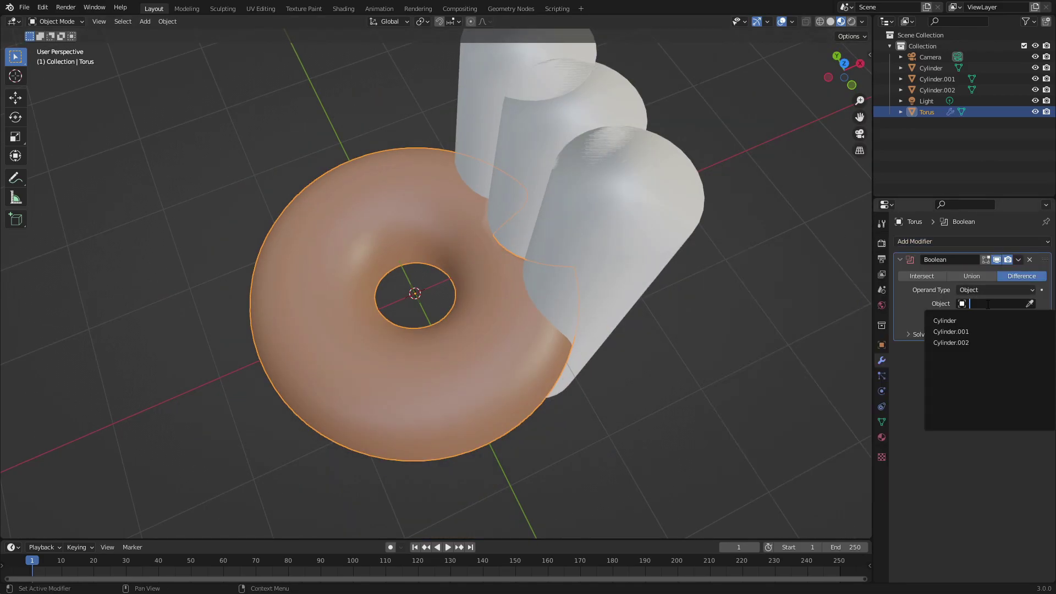
click(980, 331)
click(1017, 263)
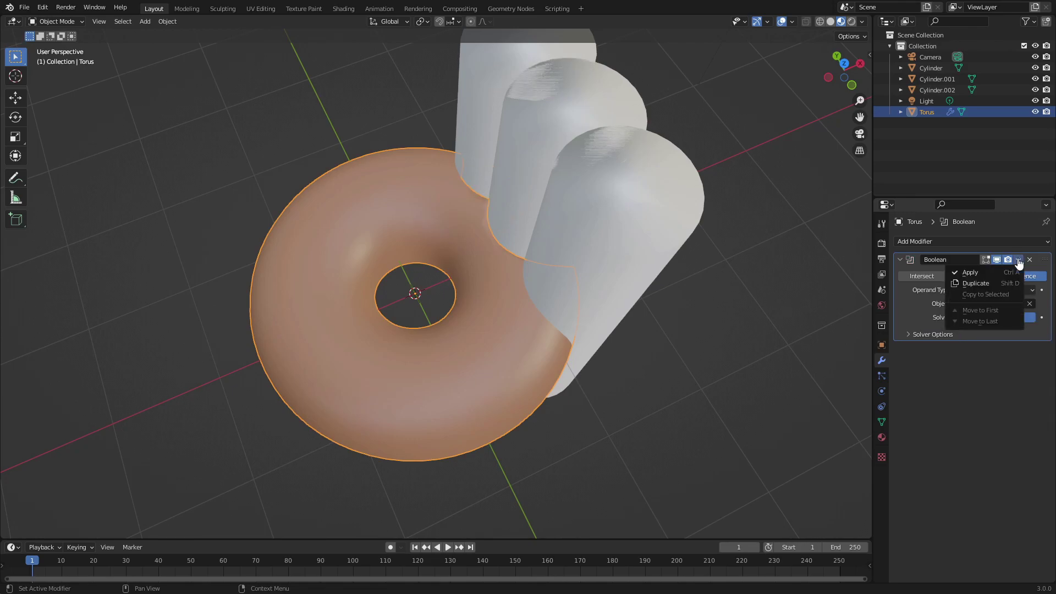
click(1015, 275)
Step: Add and apply a Boolean cut using Cylinder.002, then select that cylinder
click(960, 242)
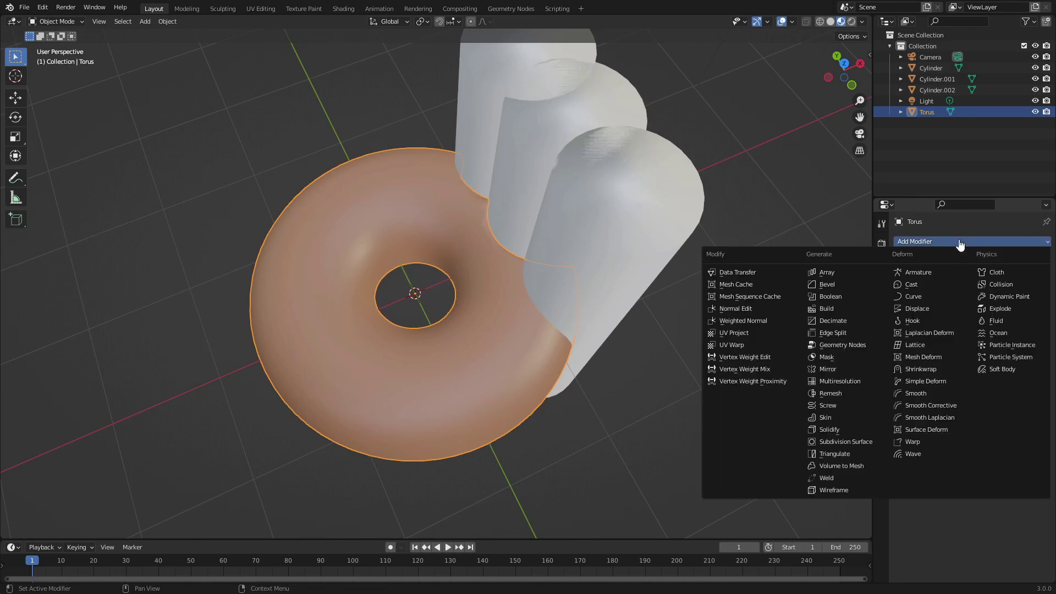
click(857, 297)
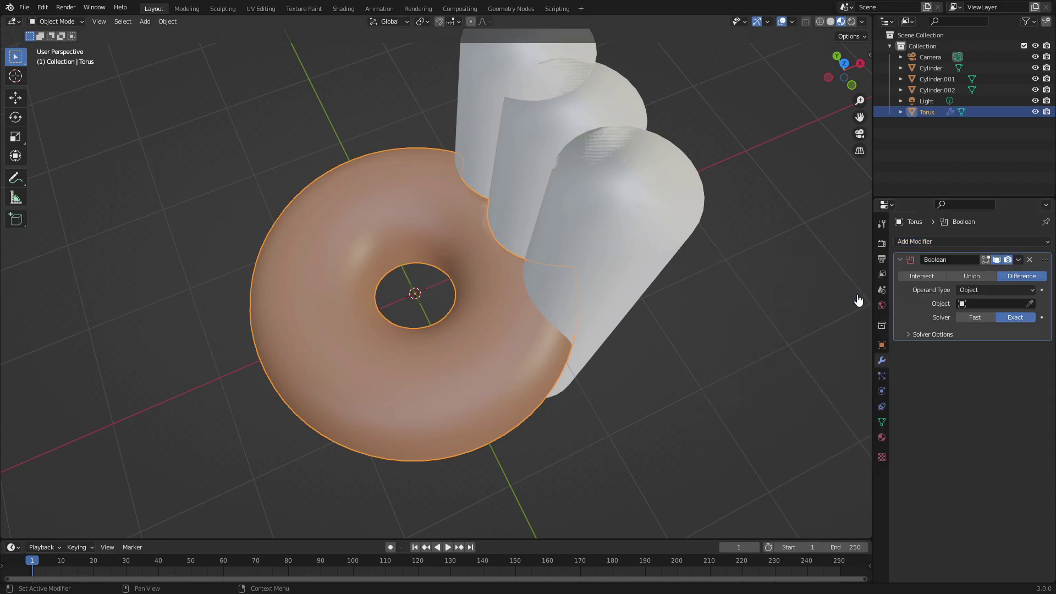
click(979, 304)
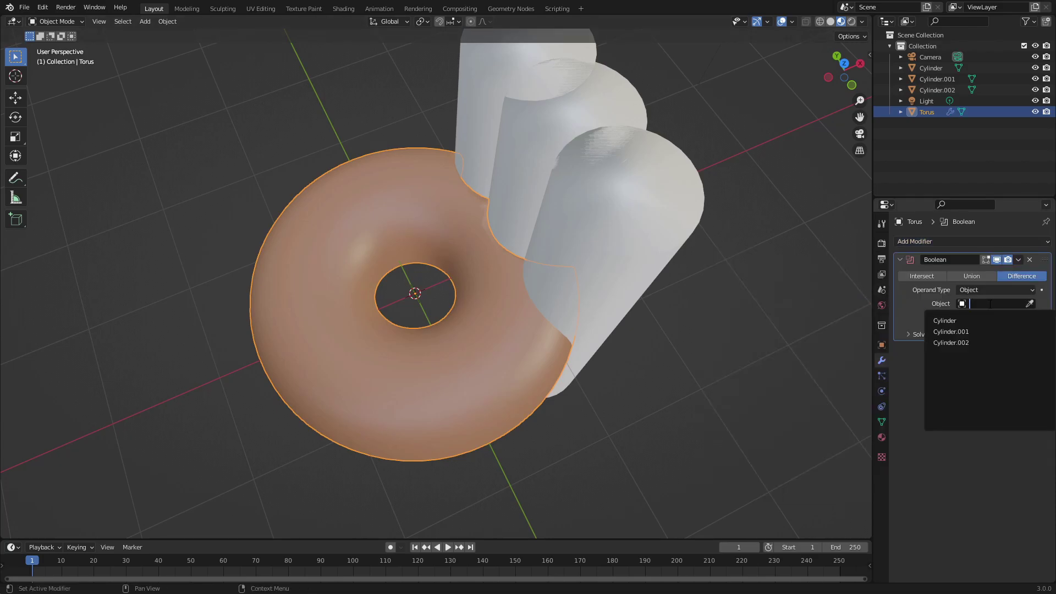
click(980, 342)
click(1019, 259)
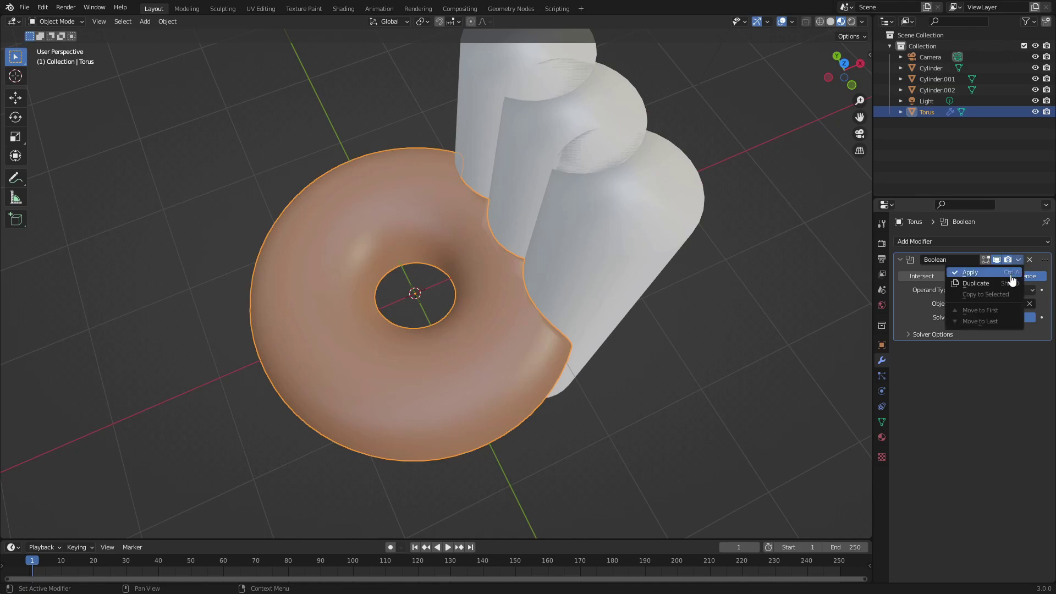
click(1012, 275)
click(653, 216)
scroll(523, 181, down, 3)
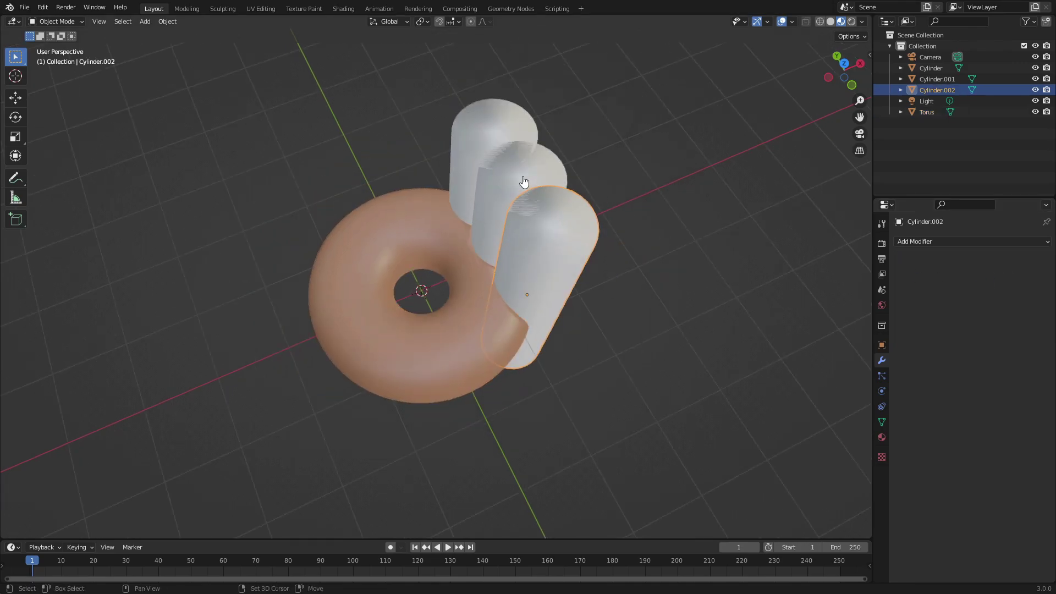
Step: Select Cylinder and Cylinder.001, delete the cutters, and select the donut
shift+click(506, 142)
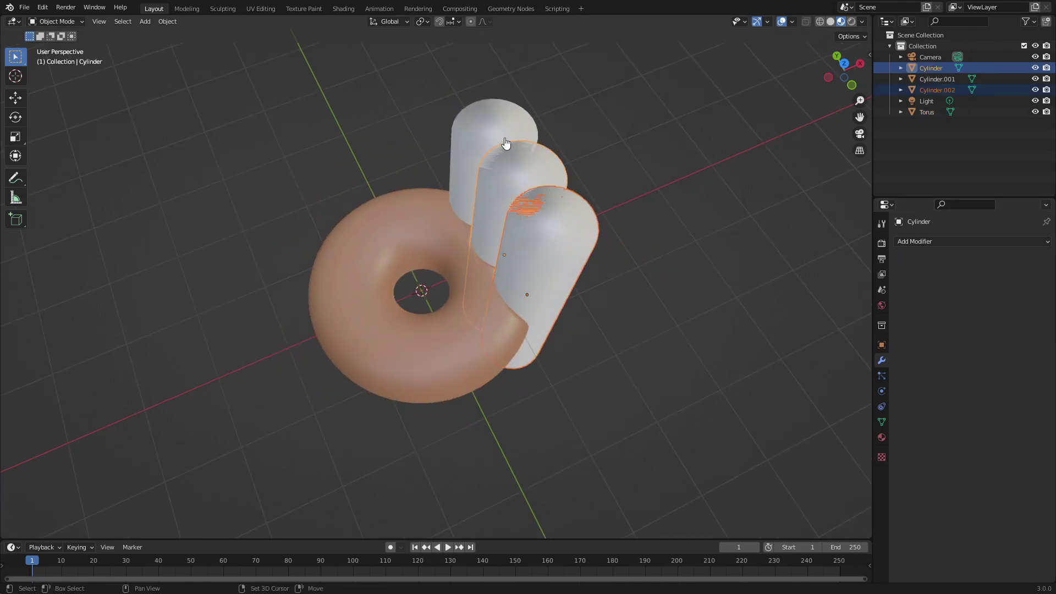
shift+click(496, 125)
key(Delete)
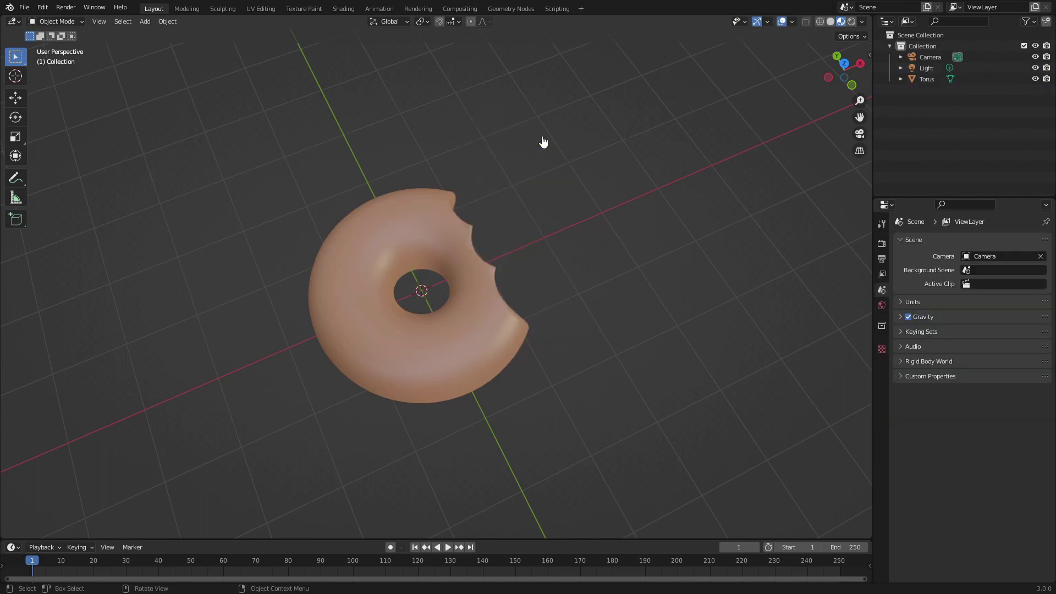
middle_drag(559, 167, 438, 251)
click(407, 321)
scroll(398, 317, up, 4)
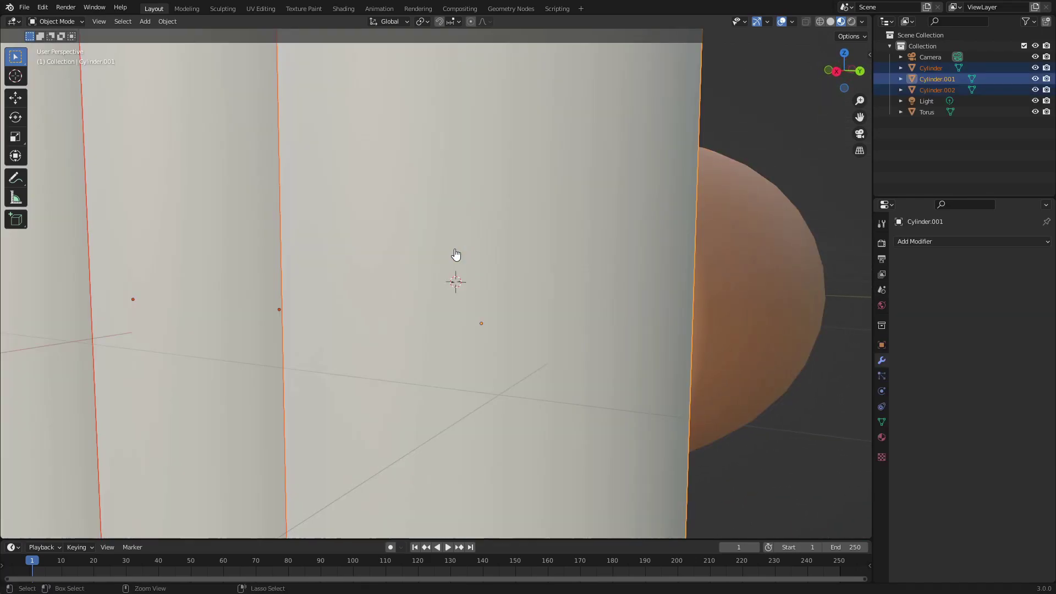
Step: Select the remaining cutters Cylinder, Cylinder.001 and Cylinder.002 and delete them
click(457, 255)
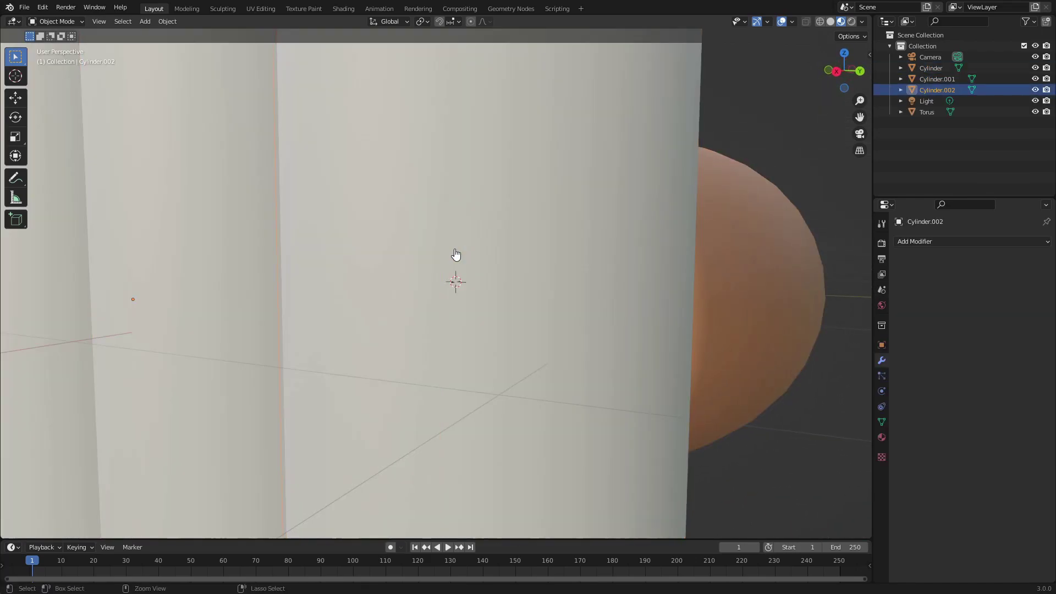
middle_drag(458, 255, 440, 297)
click(496, 309)
click(587, 332)
click(555, 259)
click(559, 319)
shift+click(516, 233)
shift+click(509, 266)
key(Delete)
Step: Select the bitten donut and zoom in to inspect its scalloped edge
click(440, 278)
scroll(465, 283, up, 3)
scroll(433, 294, up, 2)
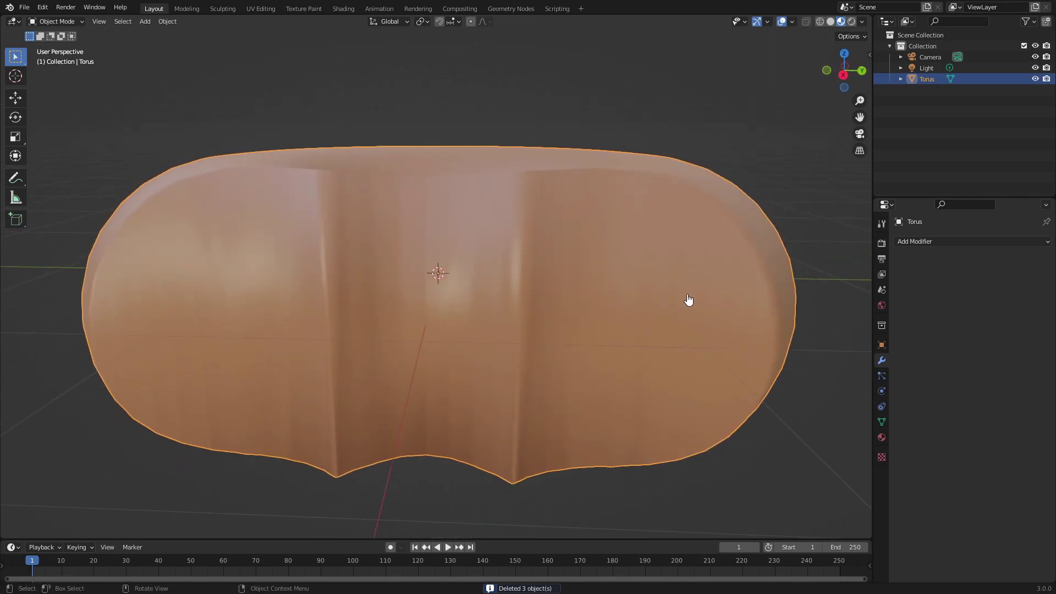
middle_drag(313, 278, 304, 274)
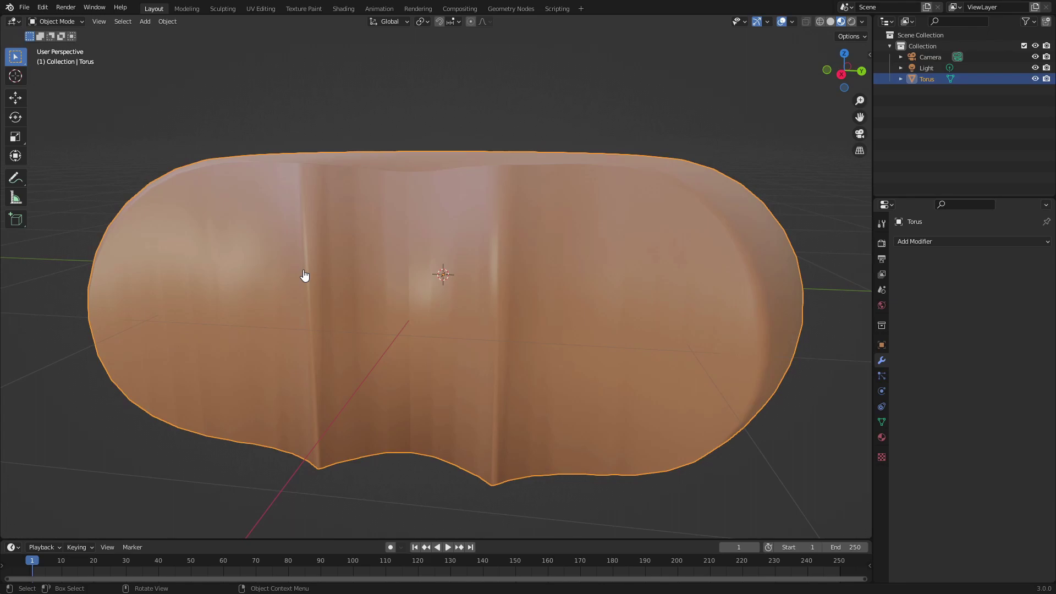
Step: Enter Edit Mode on the torus and inspect the bite from above and the side
key(Tab)
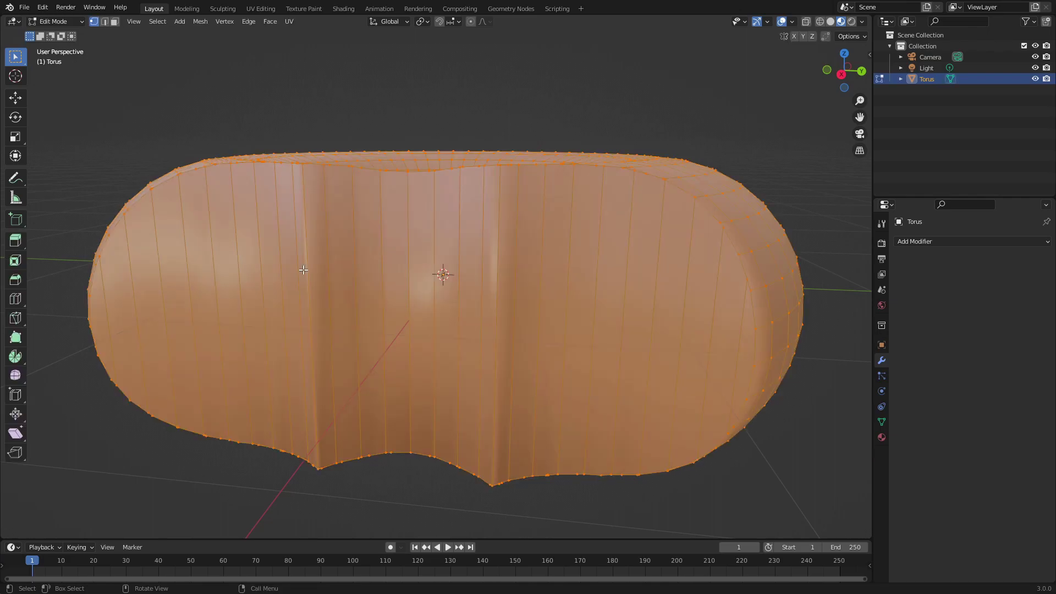
middle_drag(303, 270, 335, 359)
scroll(371, 337, up, 3)
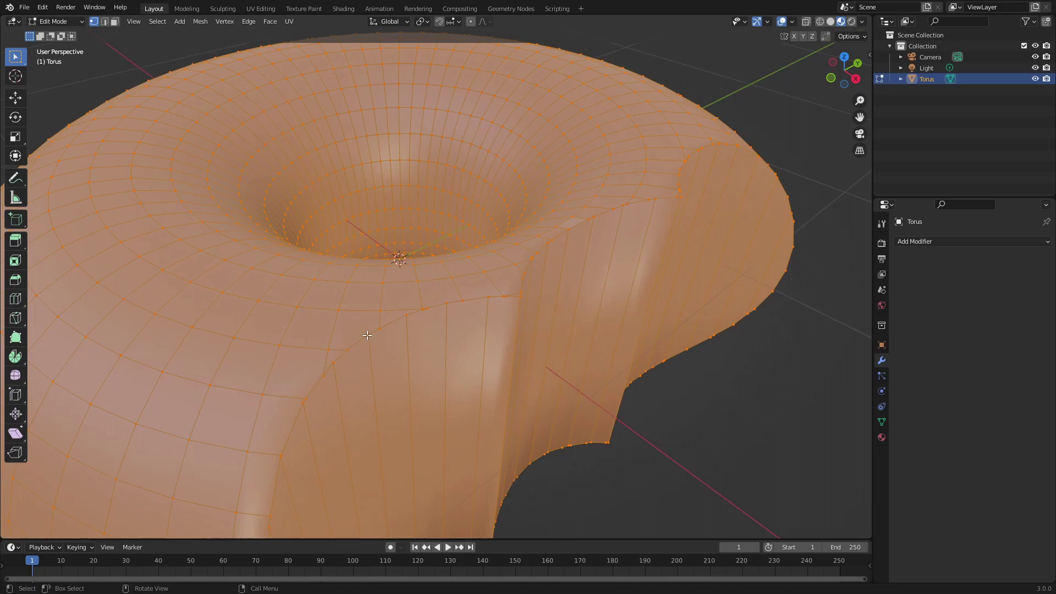
middle_drag(376, 331, 383, 325)
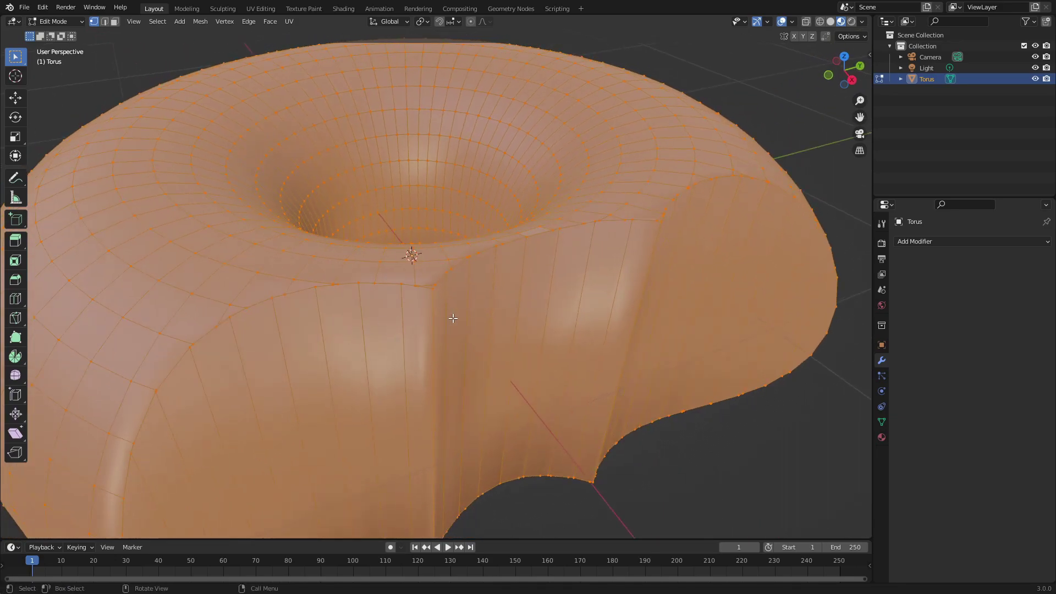
middle_drag(453, 318, 409, 246)
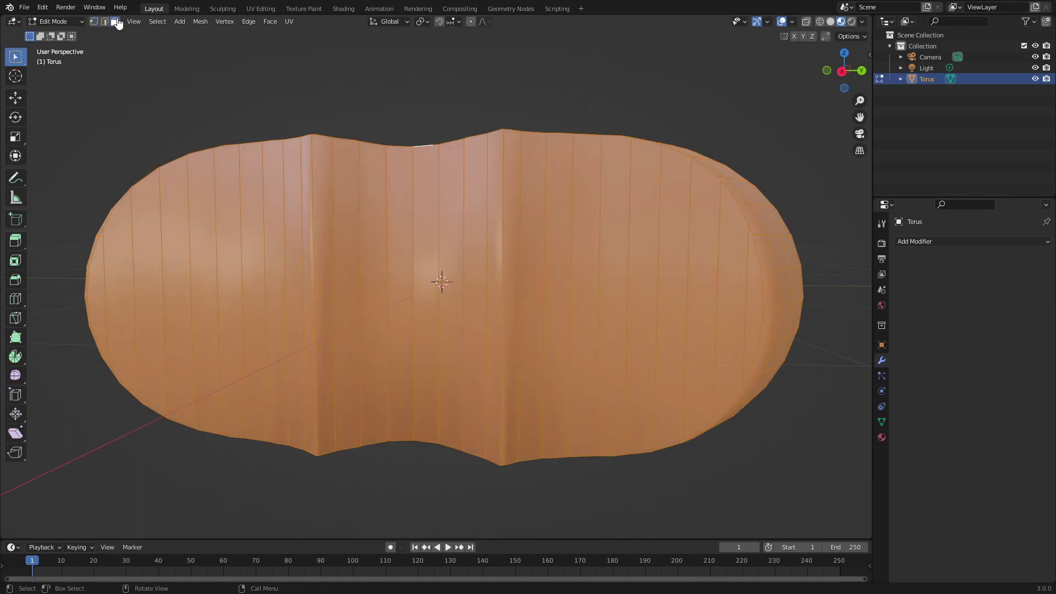
Step: Switch to Face Select and circle-select every flat face of the bite
key(Tab)
key(Tab)
click(254, 242)
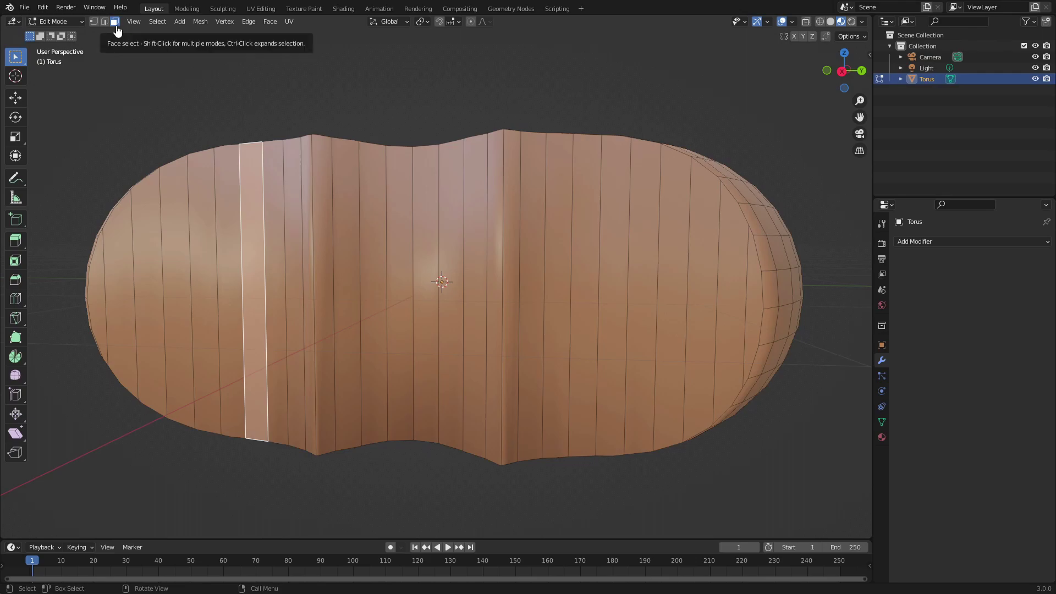
key(c)
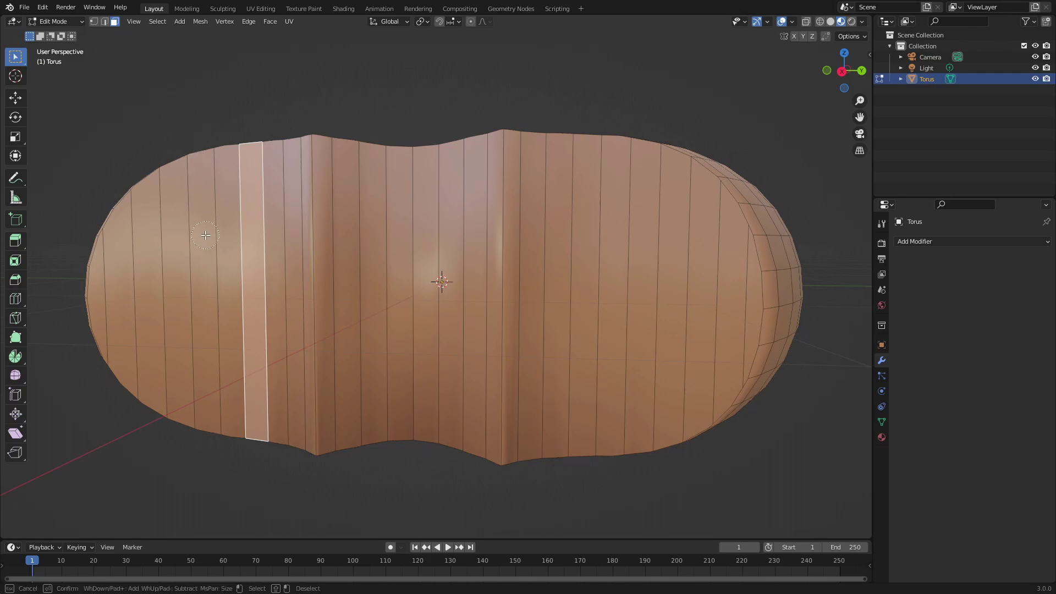
mouse_move(130, 290)
mouse_down()
mouse_move(117, 296)
mouse_move(653, 290)
mouse_move(737, 304)
mouse_up()
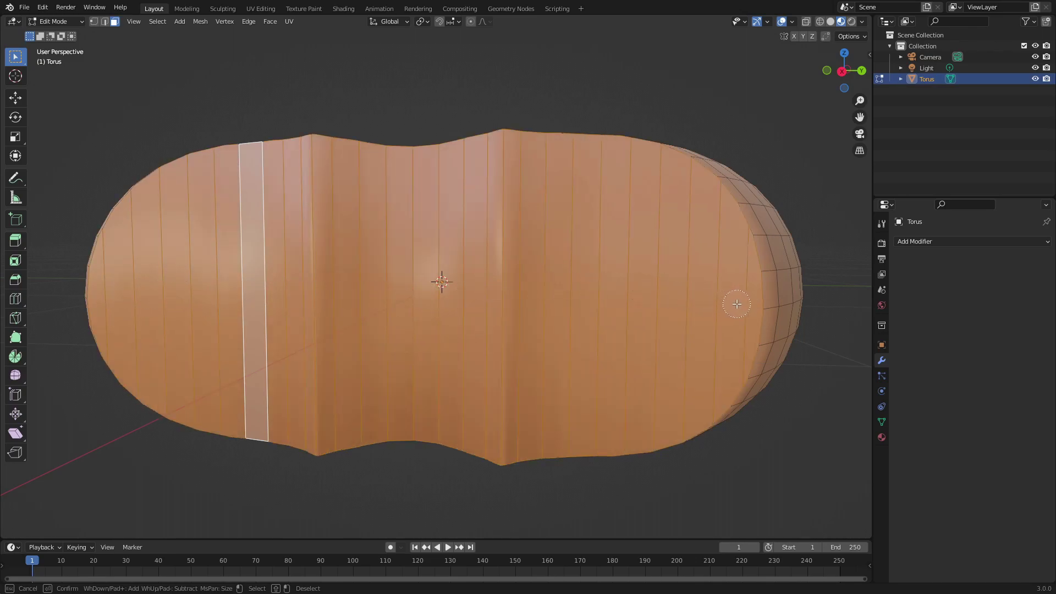
right_click(627, 256)
middle_drag(626, 256, 663, 233)
Step: Make a first thin inset of the bite faces, cancelling a stray rotate and extrude
key(i)
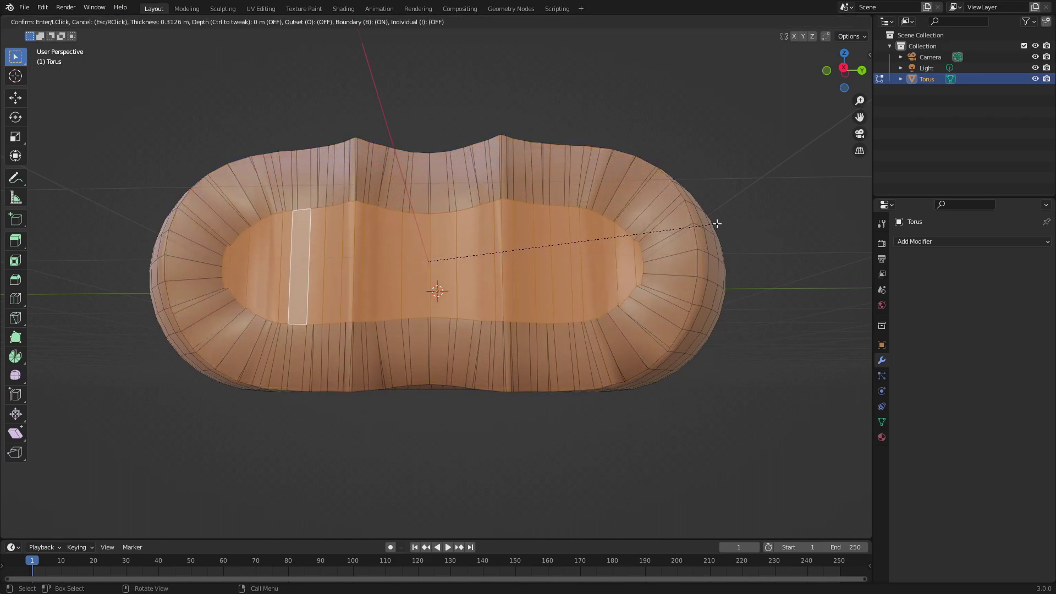
key(shift)
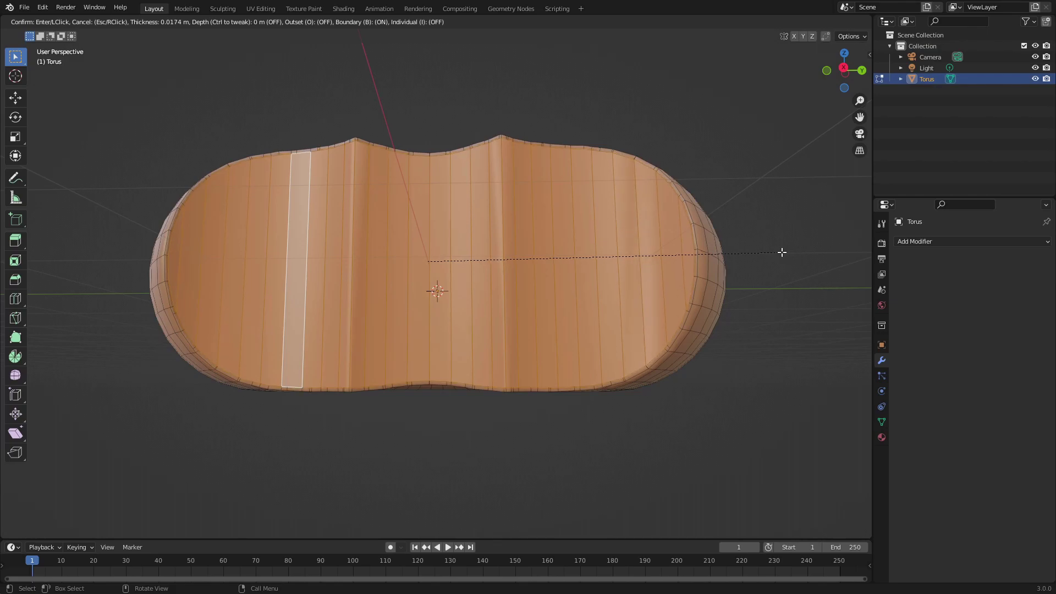
click(783, 252)
mouse_move(783, 252)
middle_down()
mouse_move(784, 243)
mouse_move(800, 252)
middle_up()
scroll(784, 243, up, 3)
key(r)
key(Escape)
key(e)
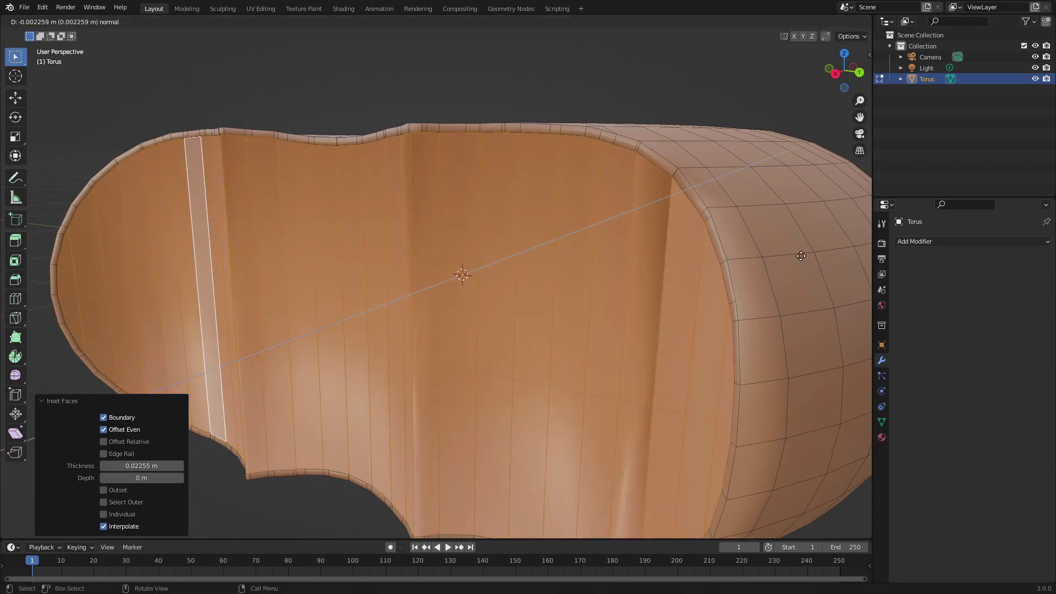
key(Escape)
middle_drag(750, 241, 722, 240)
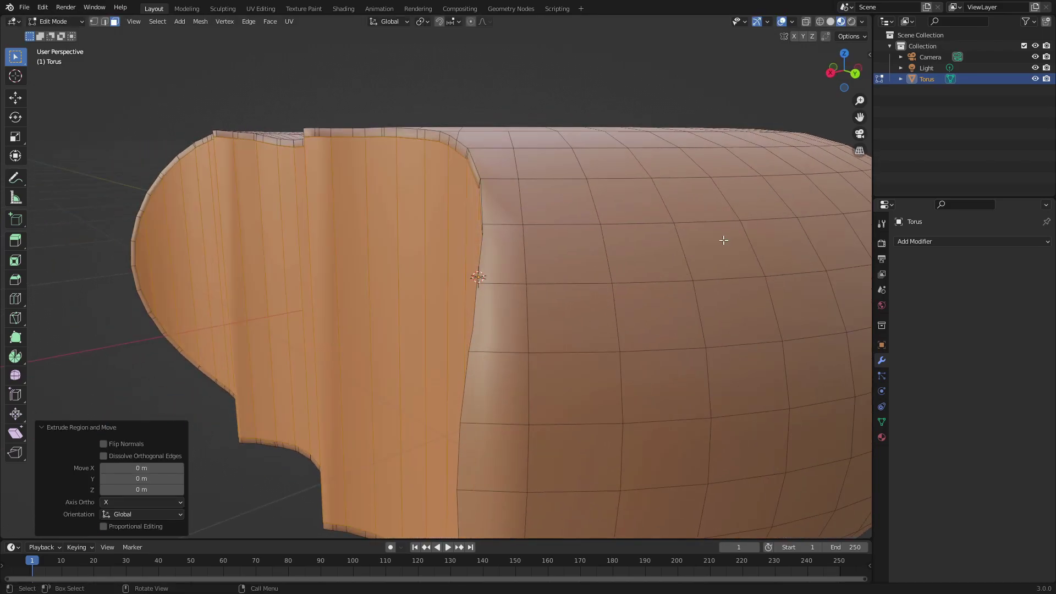
middle_drag(721, 237, 697, 185)
Step: Inset the bite faces to a 0.01868 m rim and extrude them -0.00396 m inward
key(i)
click(749, 220)
key(e)
click(737, 228)
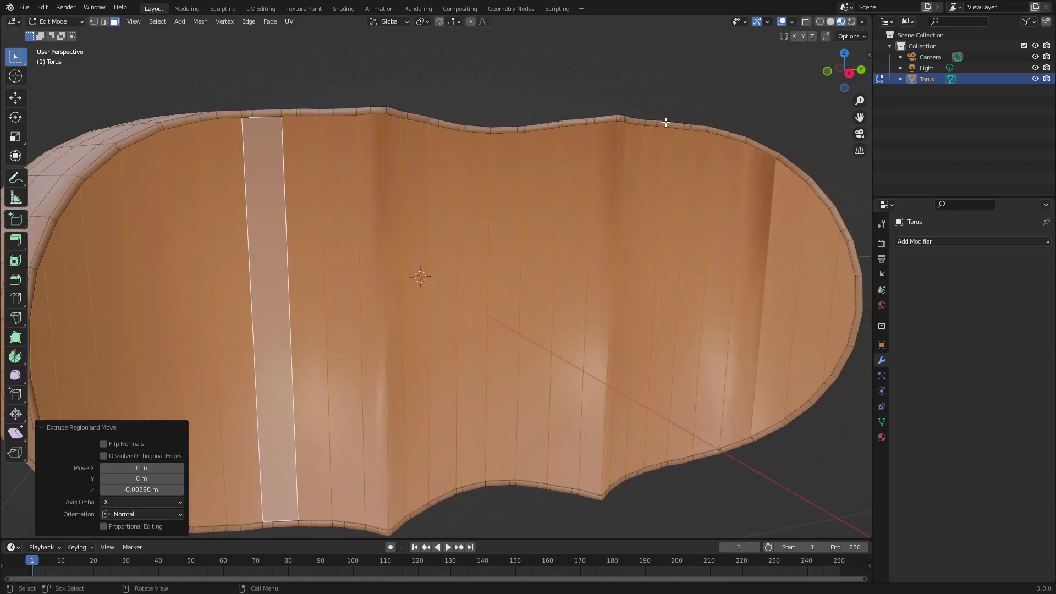
Step: Add a second material slot with a new material, Material.001, and hide overlays
click(881, 438)
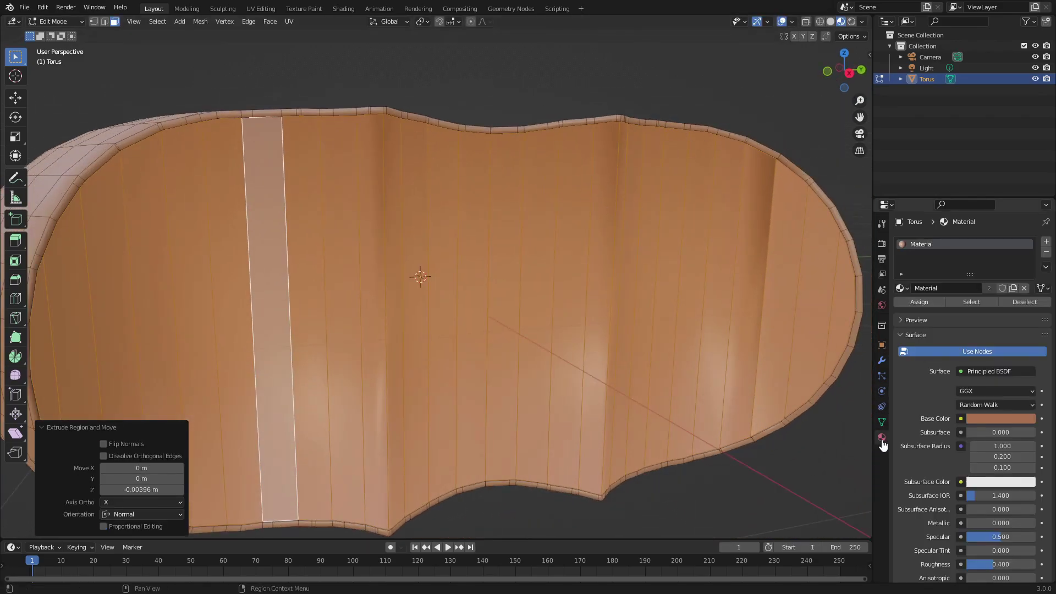
click(1046, 242)
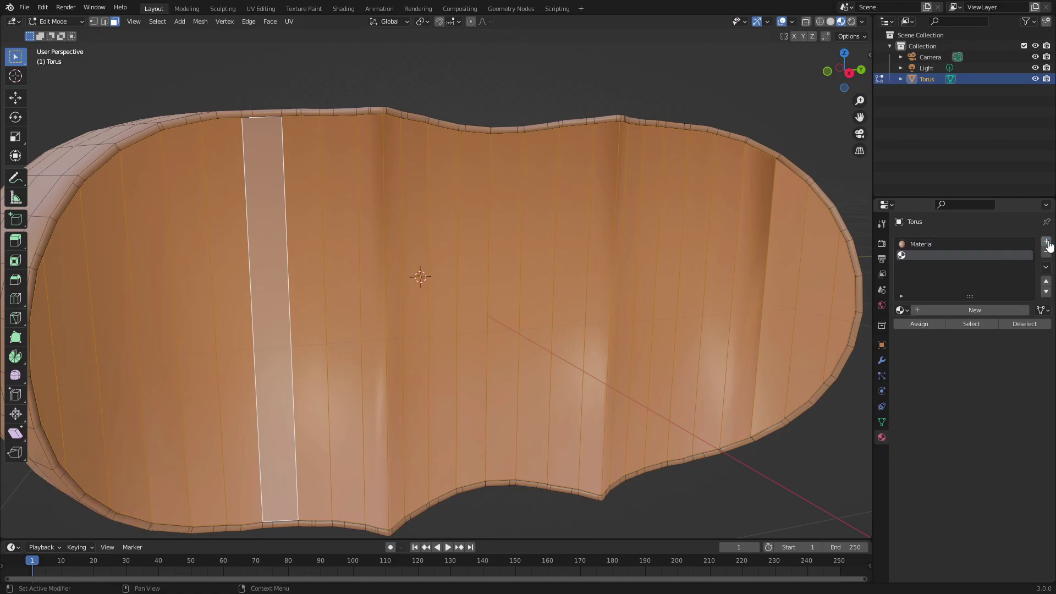
click(949, 311)
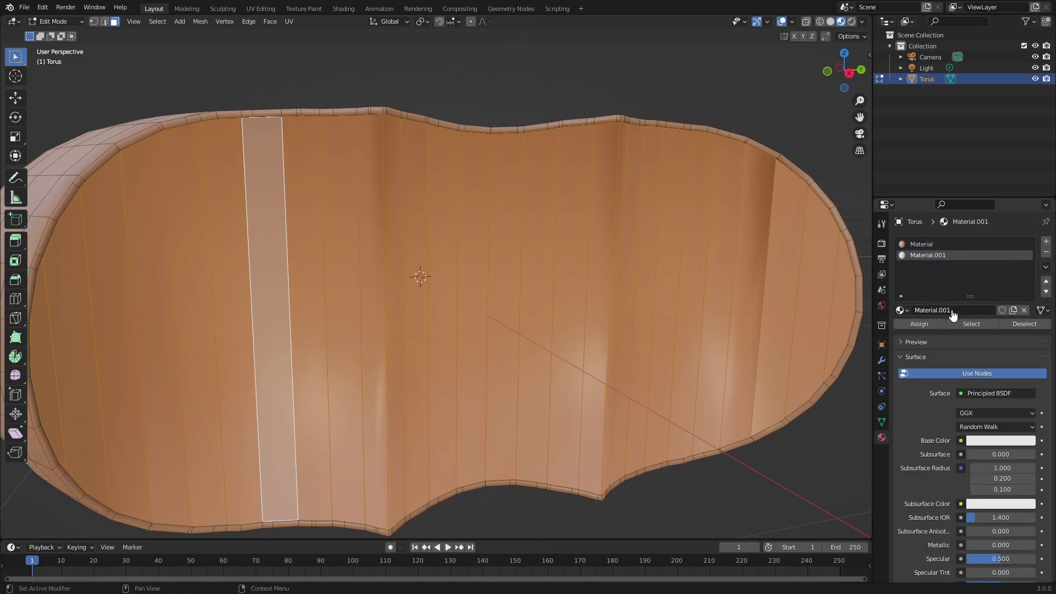
click(977, 439)
click(781, 21)
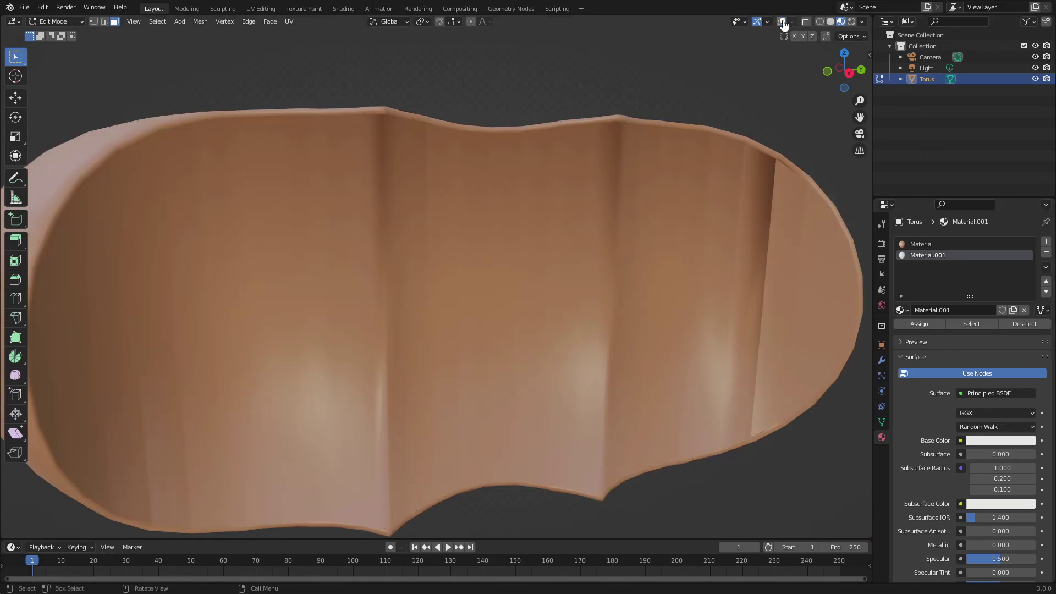
mouse_move(582, 121)
middle_down()
mouse_move(548, 120)
mouse_move(592, 134)
middle_up()
Step: Assign Material.001 to the bite faces with a cream base colour (H 0.078, S 0.590, V 0.800)
click(919, 324)
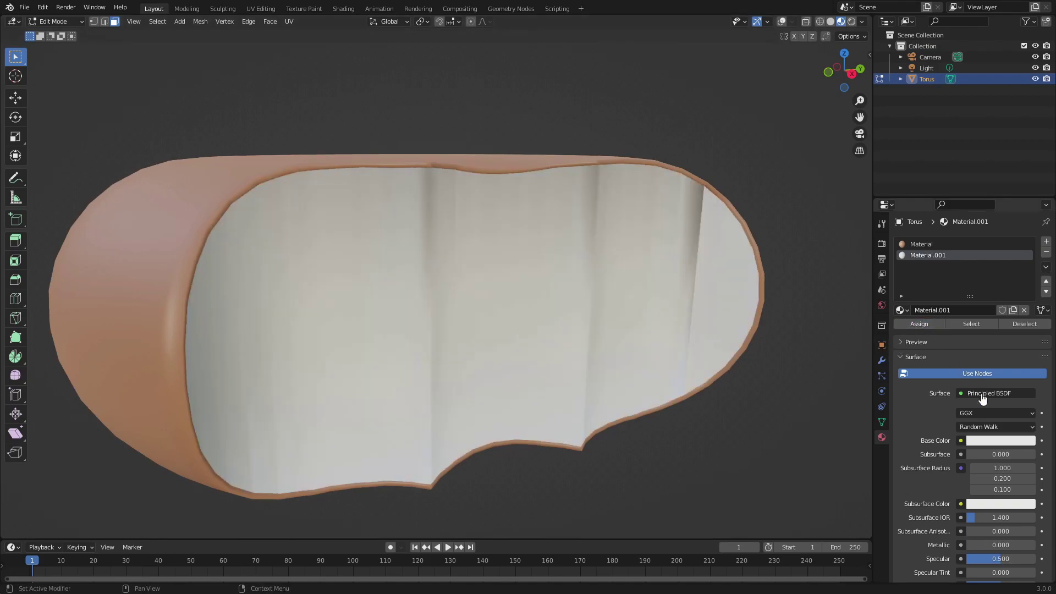
click(1009, 443)
click(970, 332)
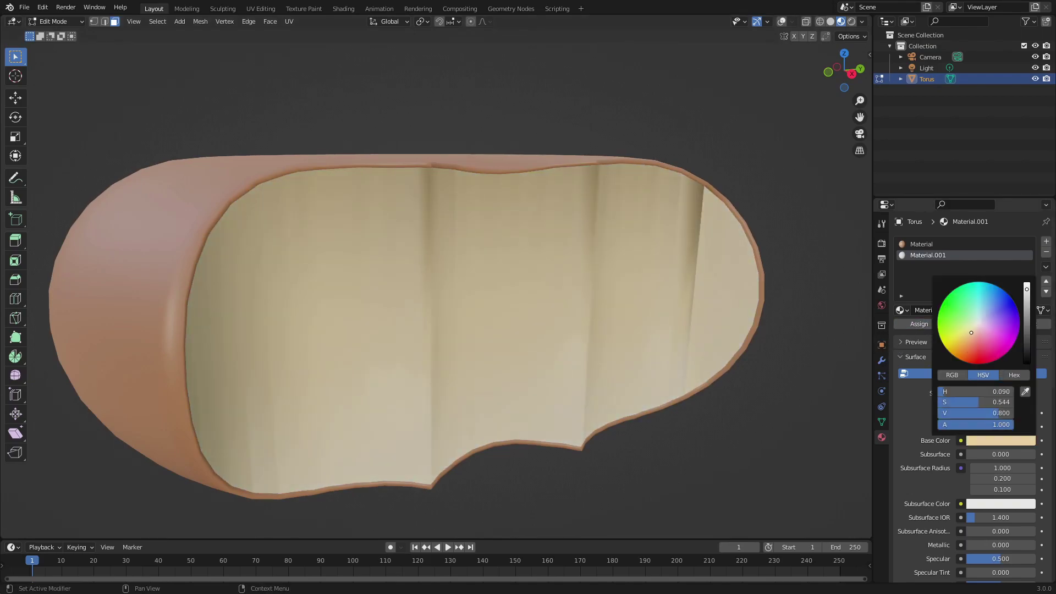
drag(971, 332, 971, 333)
mouse_move(616, 208)
middle_down()
mouse_move(632, 275)
mouse_move(667, 229)
mouse_move(713, 220)
mouse_move(686, 196)
mouse_move(622, 193)
mouse_move(716, 295)
mouse_move(579, 210)
mouse_move(611, 219)
middle_up()
scroll(622, 193, down, 4)
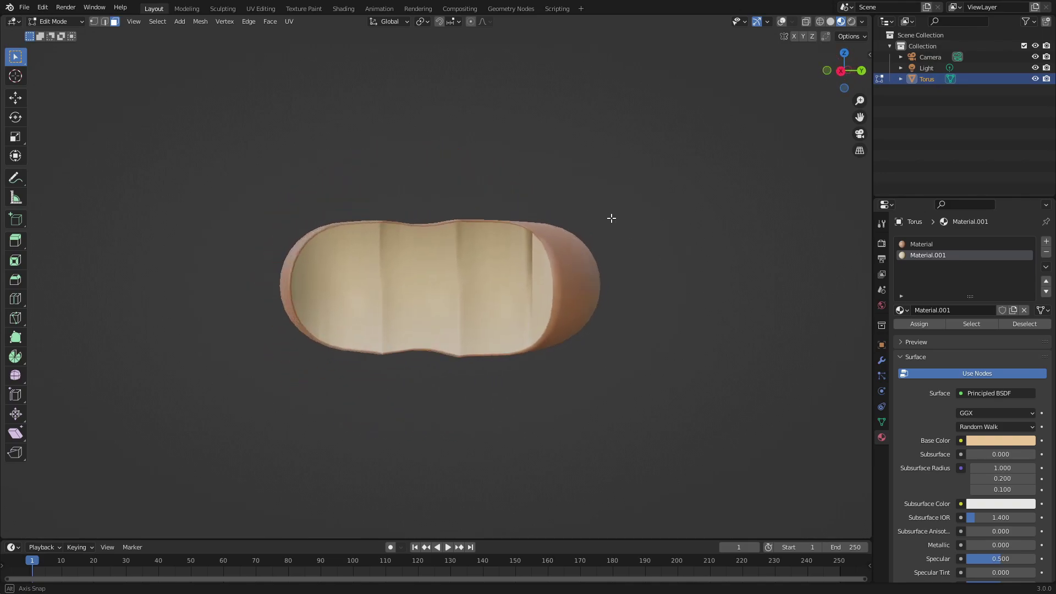
scroll(611, 218, up, 3)
middle_drag(568, 259, 655, 262)
Step: Return to Object Mode and enable Auto Smooth at 30° in the mesh Normals settings
key(Tab)
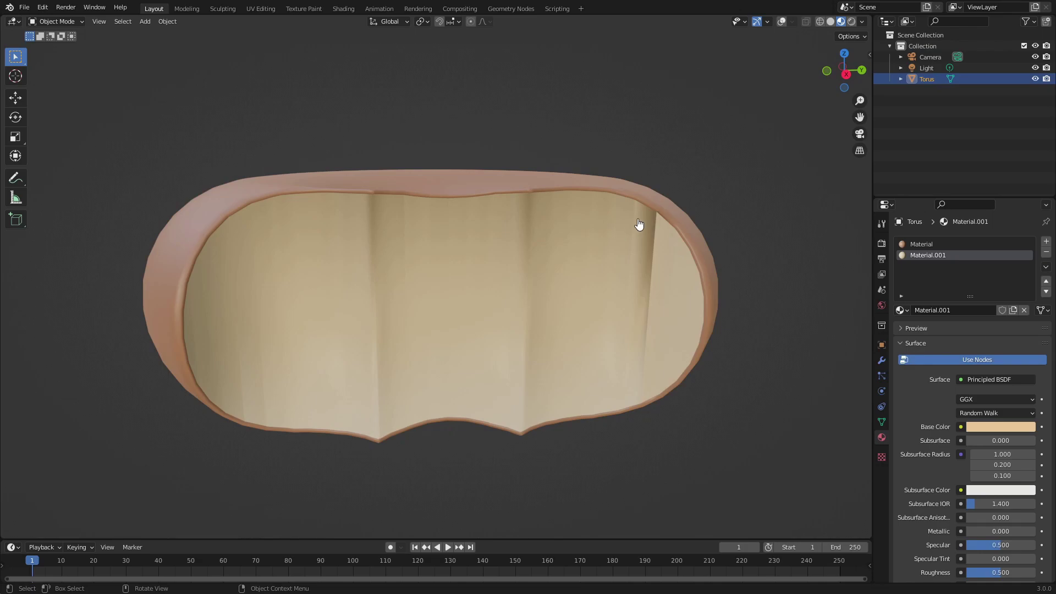
middle_drag(638, 224, 646, 247)
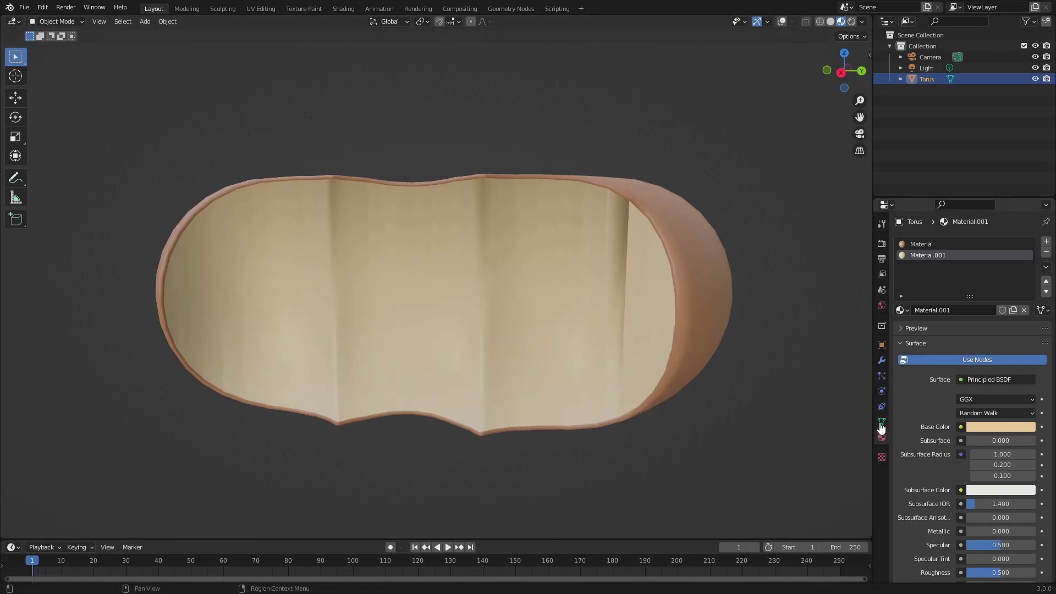
click(881, 423)
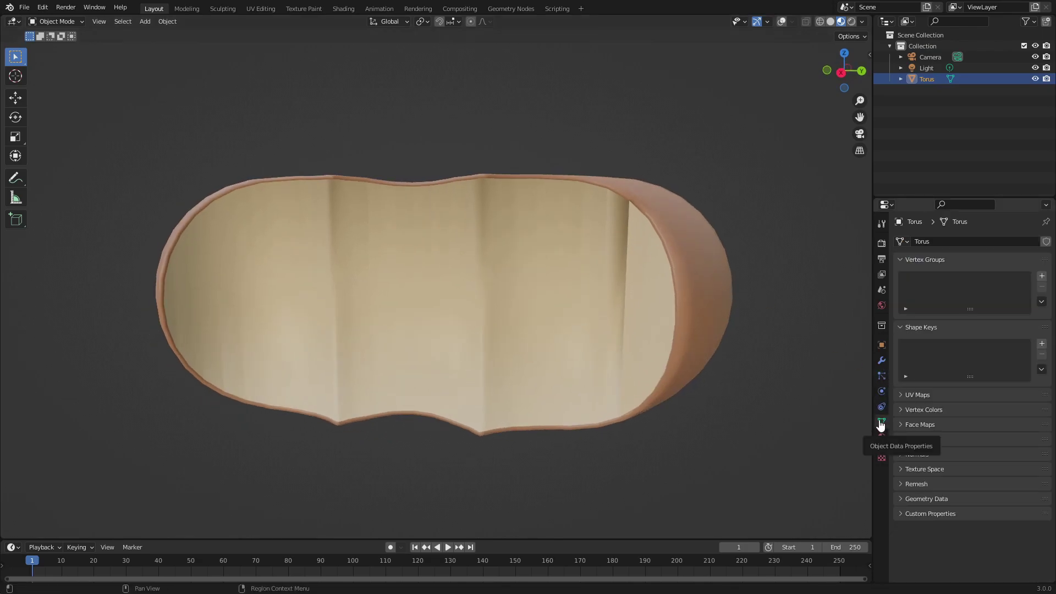
click(926, 459)
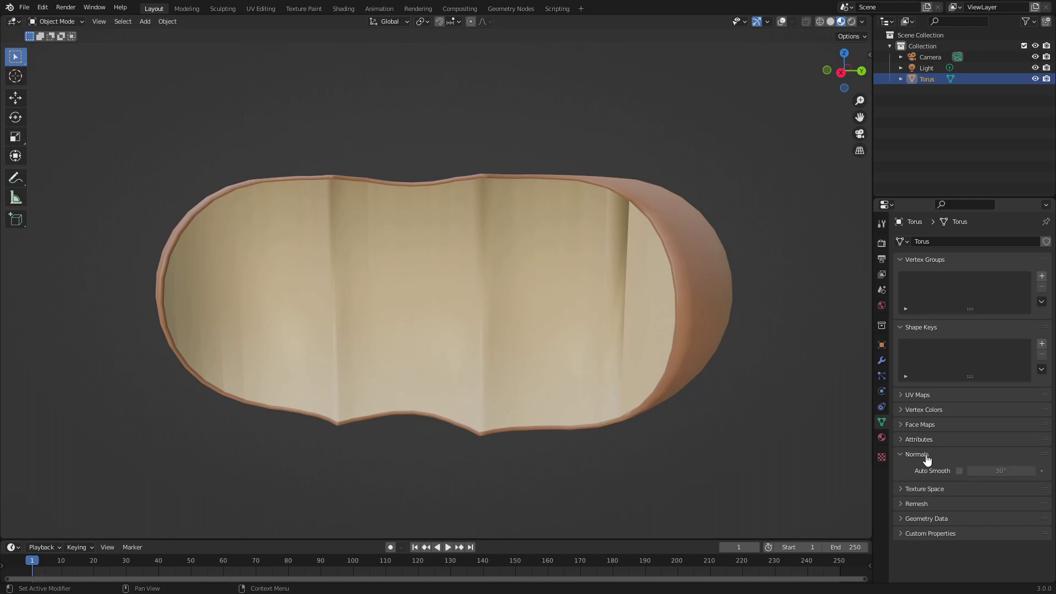
click(960, 472)
mouse_move(547, 247)
middle_down()
mouse_move(565, 281)
mouse_move(515, 238)
mouse_move(542, 341)
mouse_move(625, 342)
mouse_move(513, 266)
mouse_move(396, 256)
mouse_move(389, 370)
mouse_move(511, 309)
mouse_move(561, 304)
mouse_move(519, 320)
mouse_move(601, 361)
middle_up()
click(882, 437)
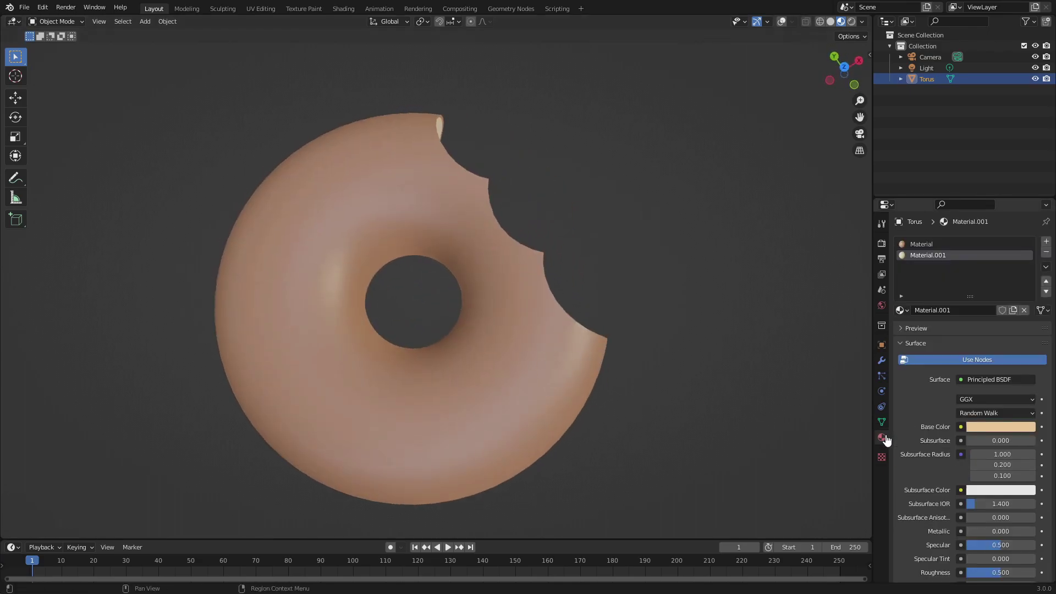
click(934, 245)
Step: Lower the roughness of the tan Material.001 used on the bite interior
click(931, 256)
middle_drag(769, 247, 730, 381)
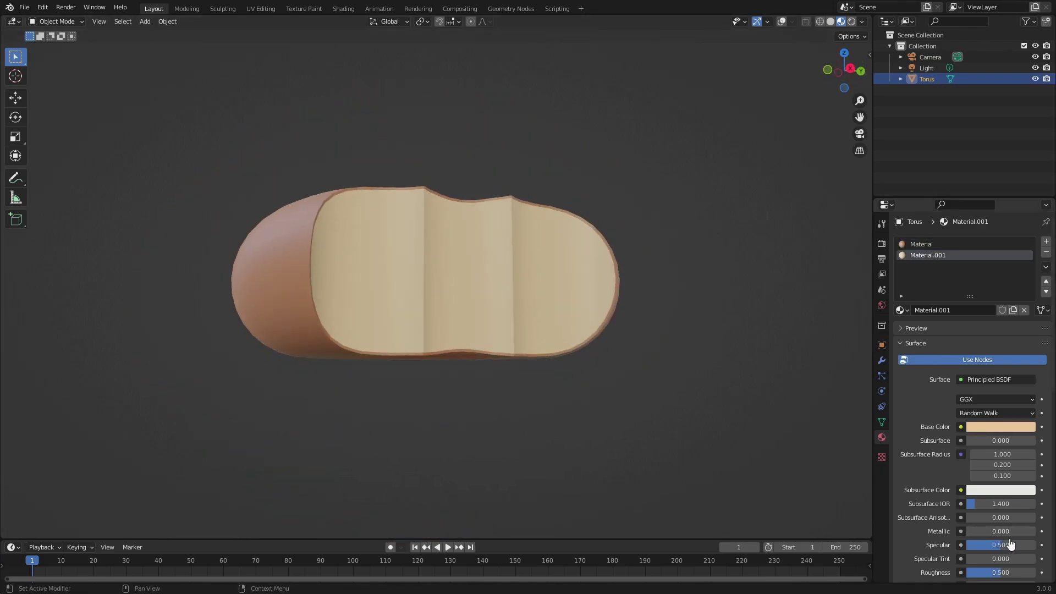
middle_drag(687, 330, 418, 275)
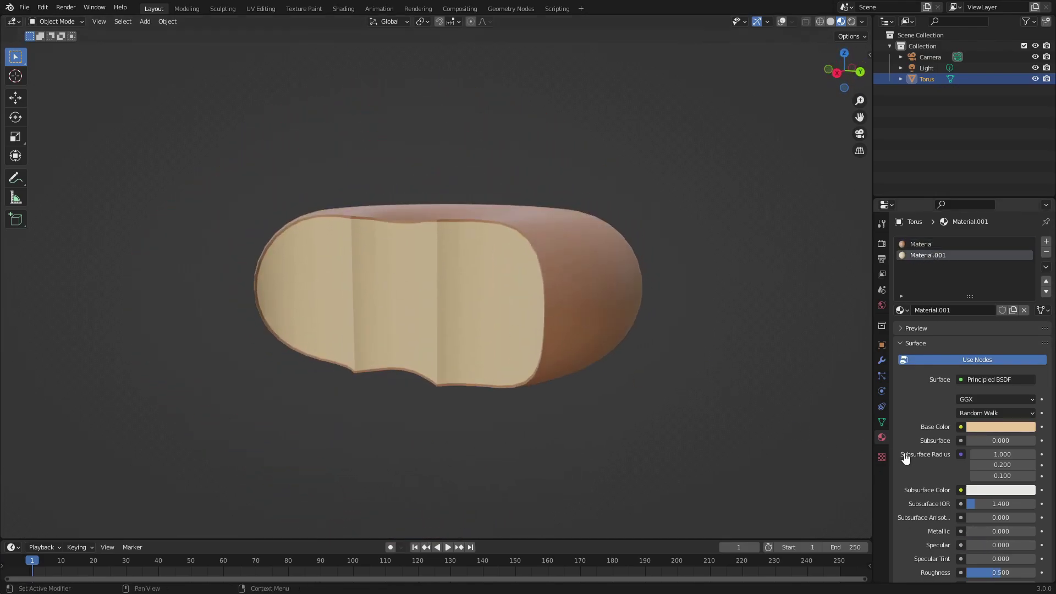
scroll(988, 519, down, 3)
drag(988, 506, 934, 506)
middle_drag(648, 381, 880, 286)
scroll(976, 288, up, 3)
Step: Make the brown material glossy (Specular 0.736, Roughness 0.140) and split the 3D view side by side
click(938, 244)
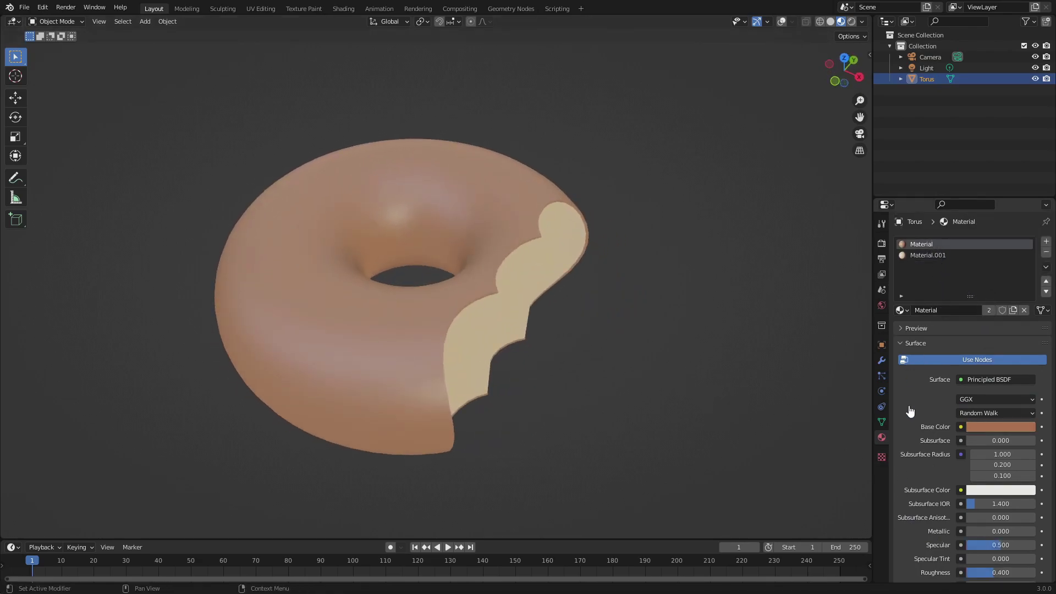
scroll(910, 411, down, 3)
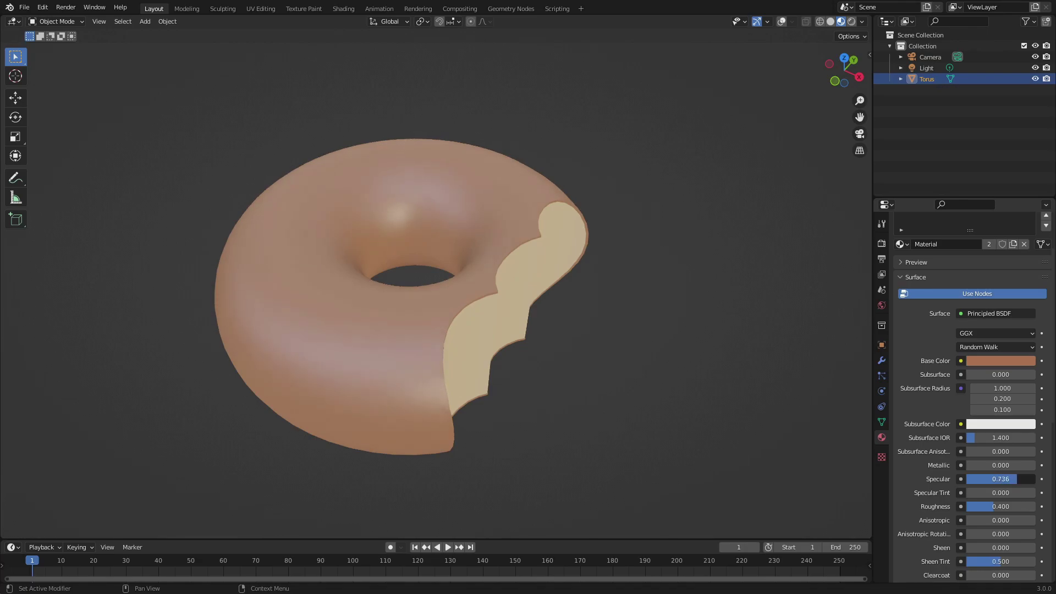
drag(1006, 507, 970, 506)
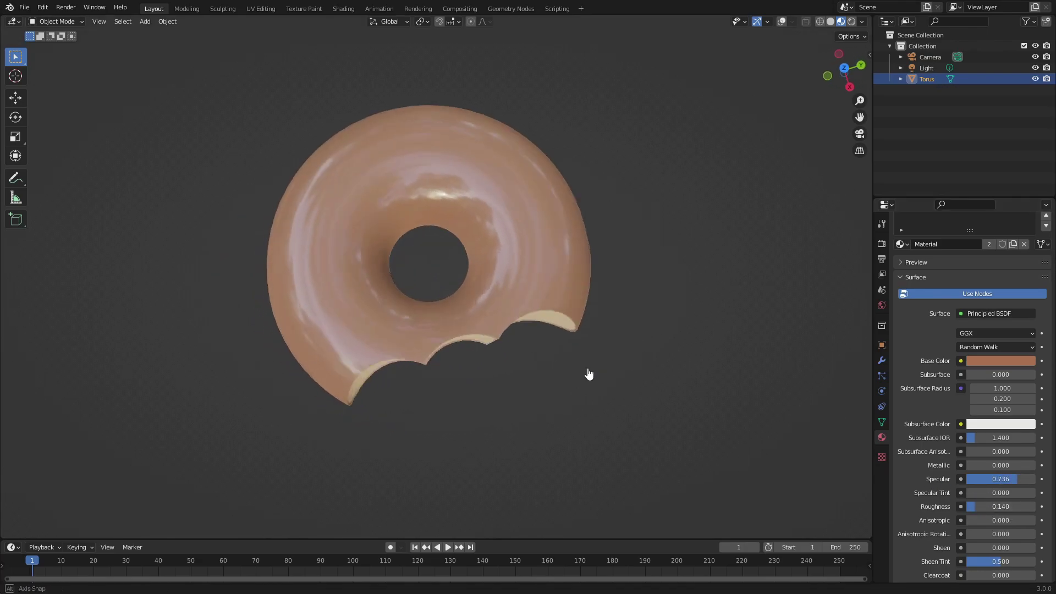
middle_drag(588, 374, 653, 392)
scroll(707, 364, up, 3)
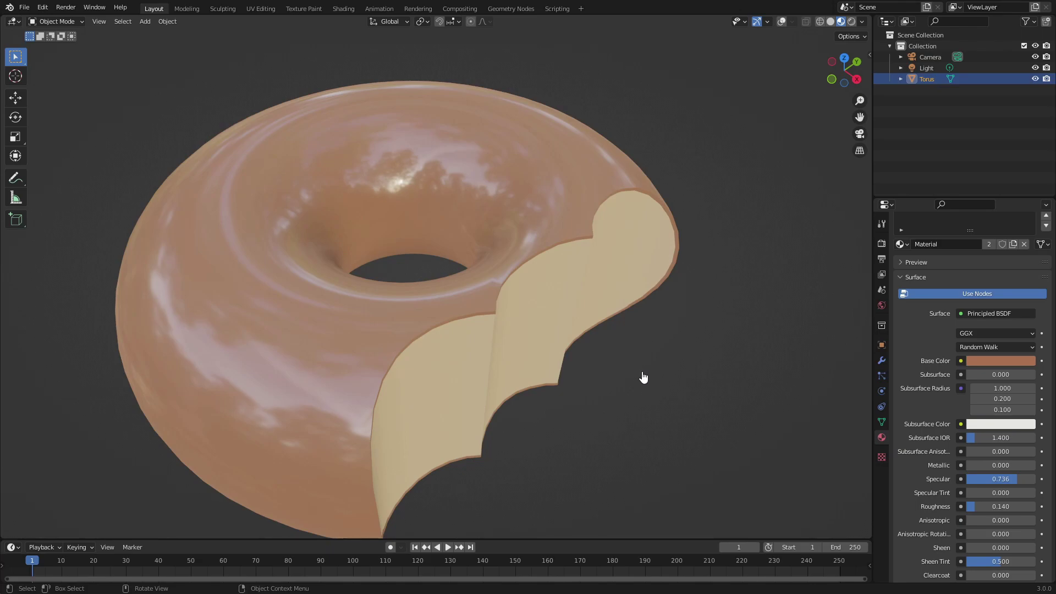
middle_drag(643, 377, 522, 319)
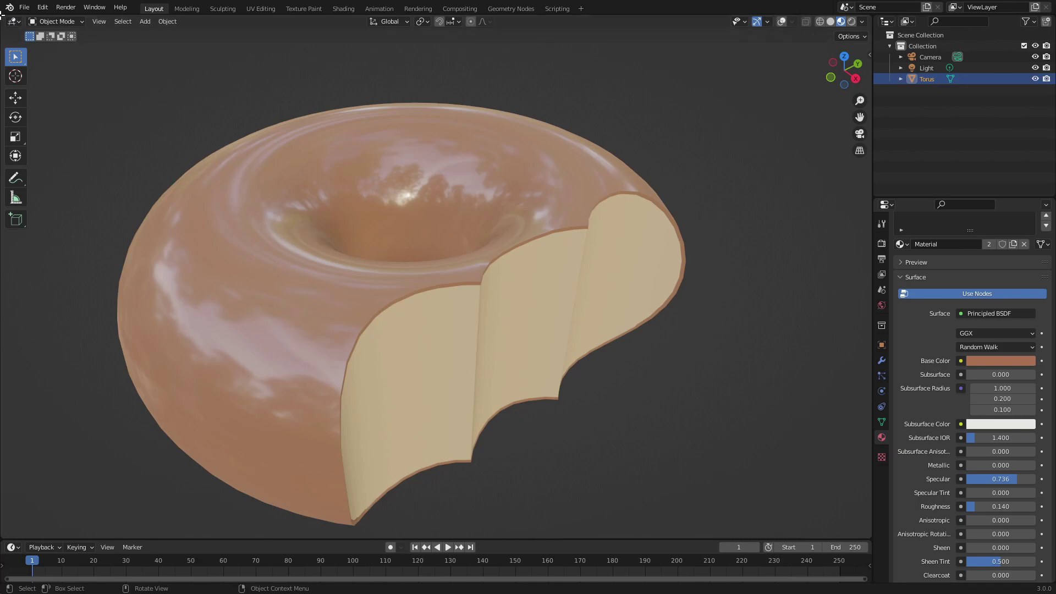
drag(2, 15, 541, 104)
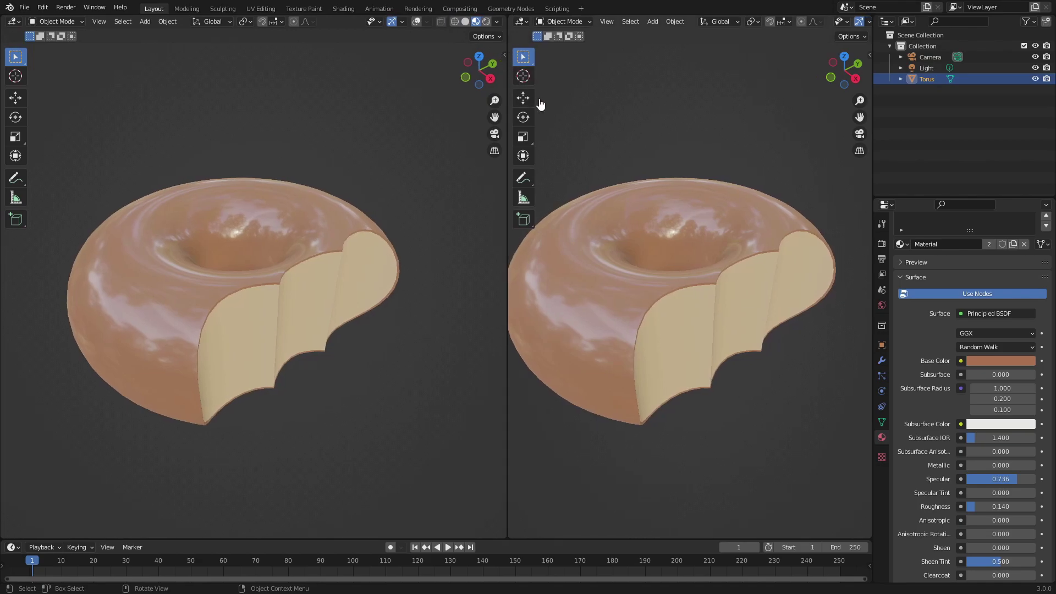
Step: Turn the left view into a Shader Editor with the side panel hidden, zoomed on the nodes
click(13, 22)
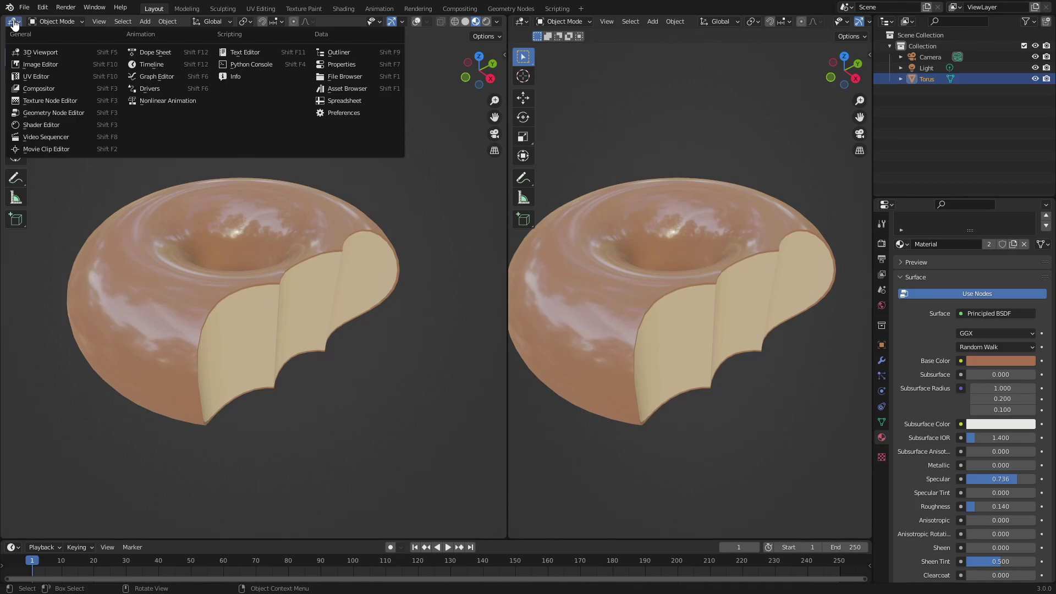
click(66, 126)
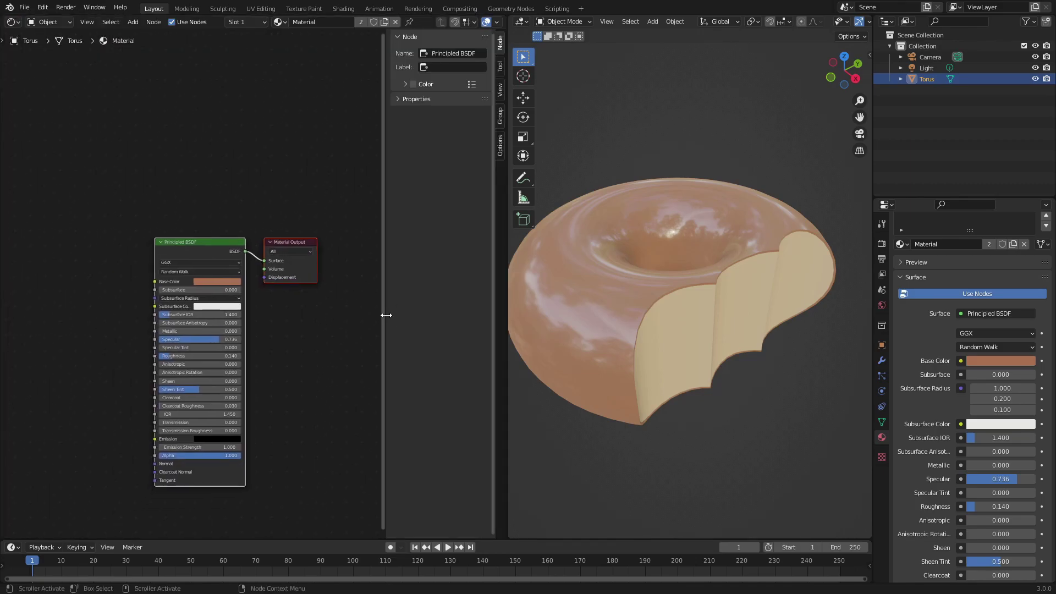
drag(385, 321, 449, 337)
scroll(330, 278, up, 3)
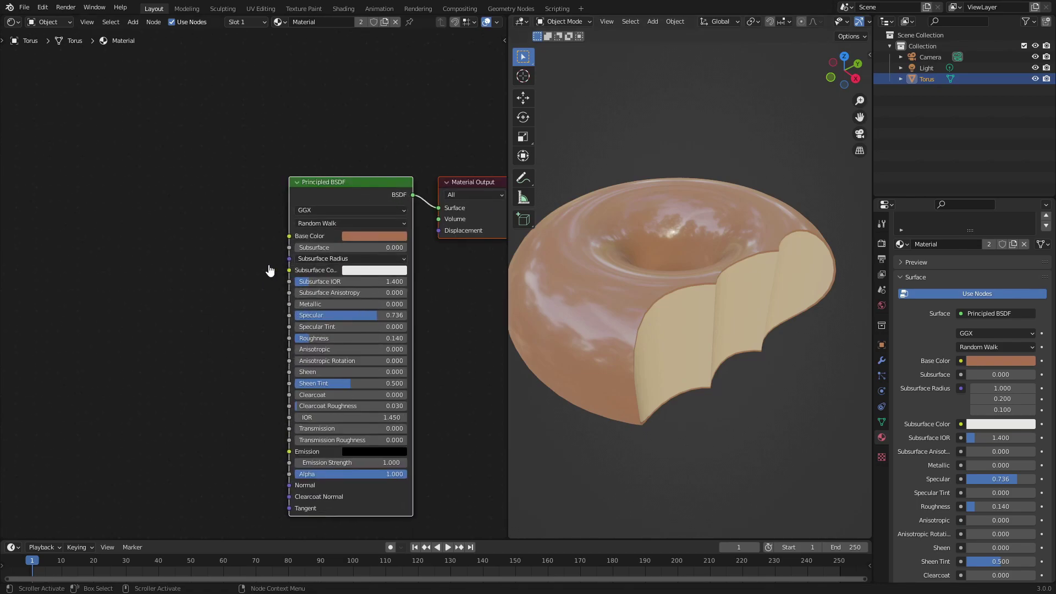
key(shift+a)
Step: Add a Noise Texture node and connect its Color to the Principled BSDF Roughness
click(253, 266)
text(NOISE)
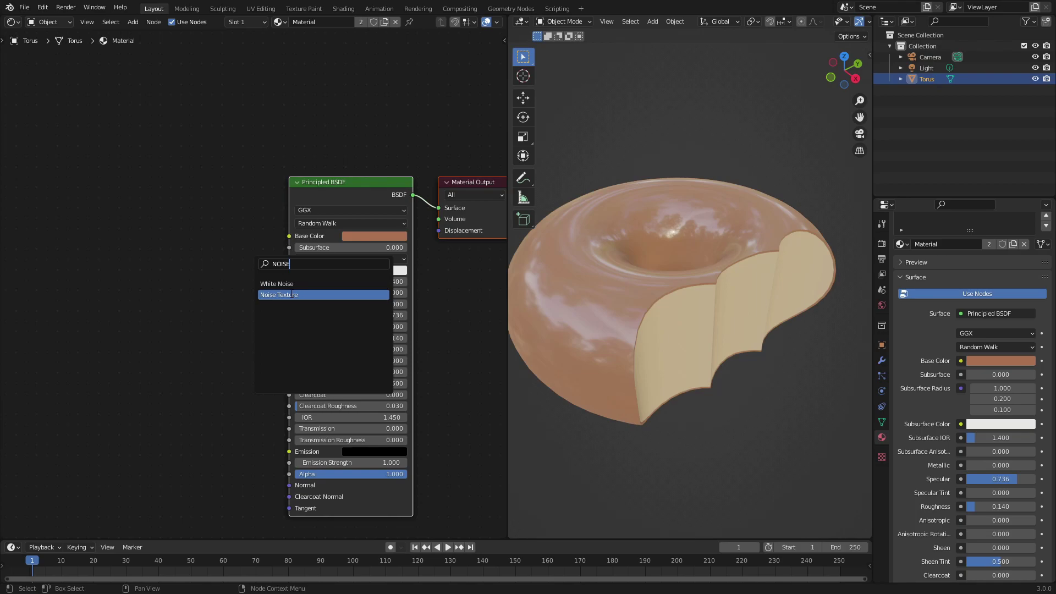
click(290, 295)
click(214, 264)
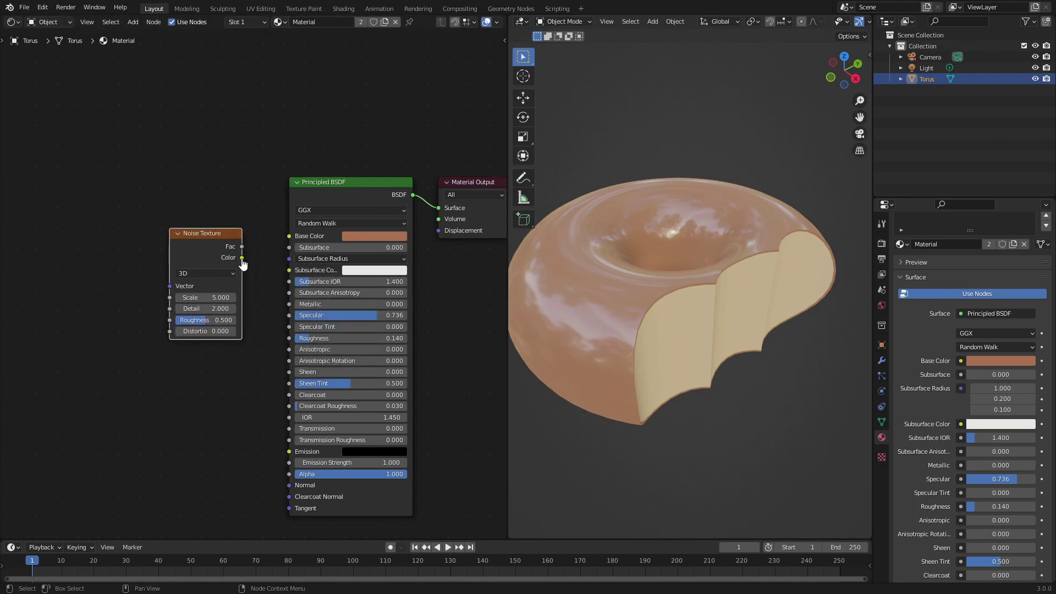
drag(243, 259, 289, 315)
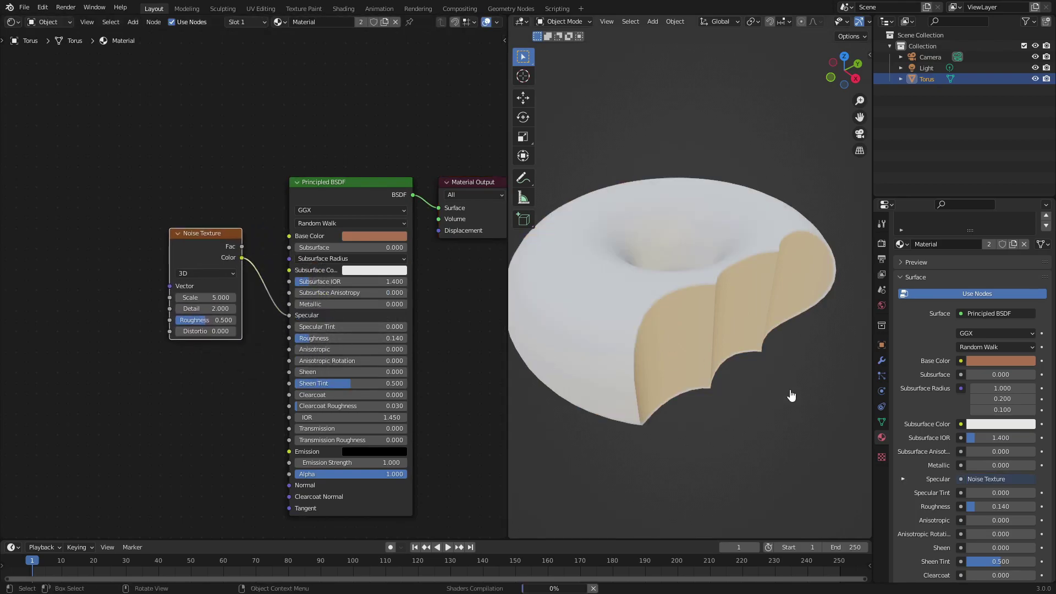
mouse_move(693, 352)
middle_down()
mouse_move(683, 356)
mouse_move(703, 373)
mouse_move(679, 361)
middle_up()
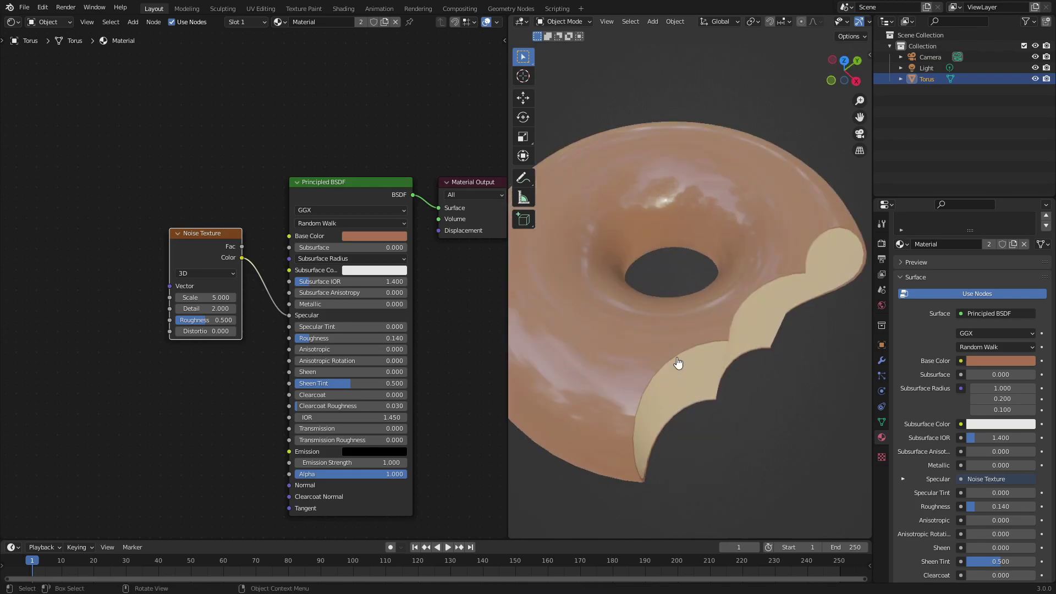
drag(289, 315, 289, 338)
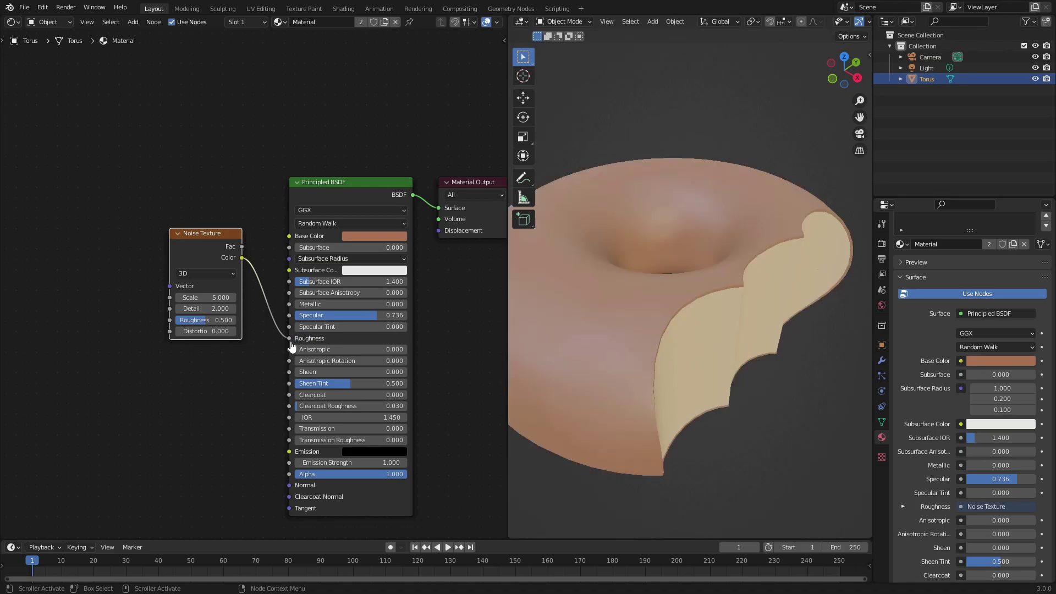
mouse_move(687, 374)
middle_down()
mouse_move(736, 379)
mouse_move(731, 330)
middle_up()
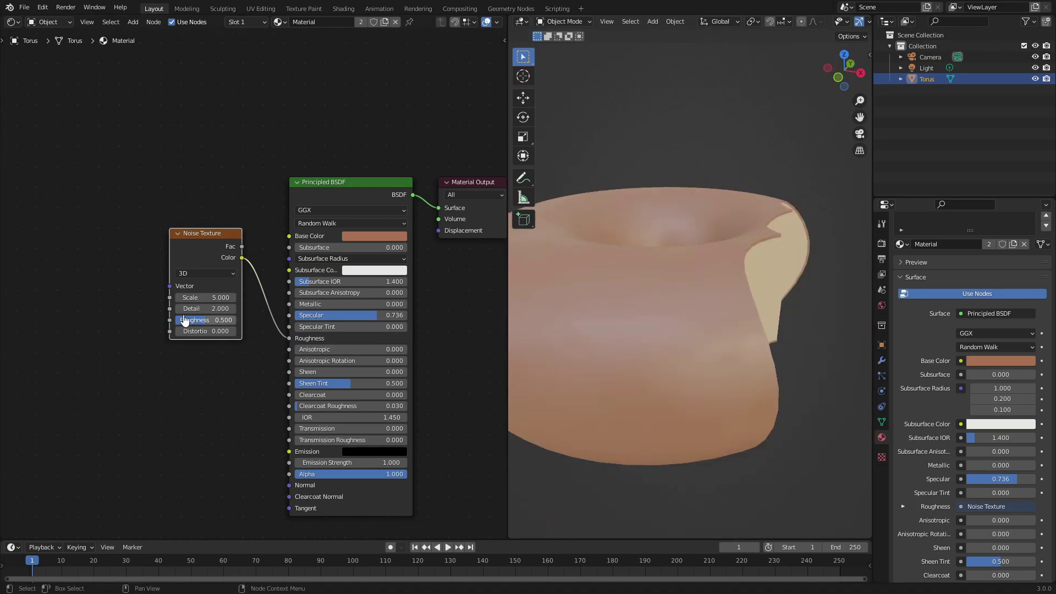
Step: Raise the Noise Texture Scale to 13.700 and check the mottled sheen
drag(204, 297, 226, 297)
mouse_move(198, 320)
mouse_down()
mouse_move(223, 320)
mouse_move(198, 320)
mouse_move(218, 308)
mouse_up()
middle_drag(687, 385, 834, 322)
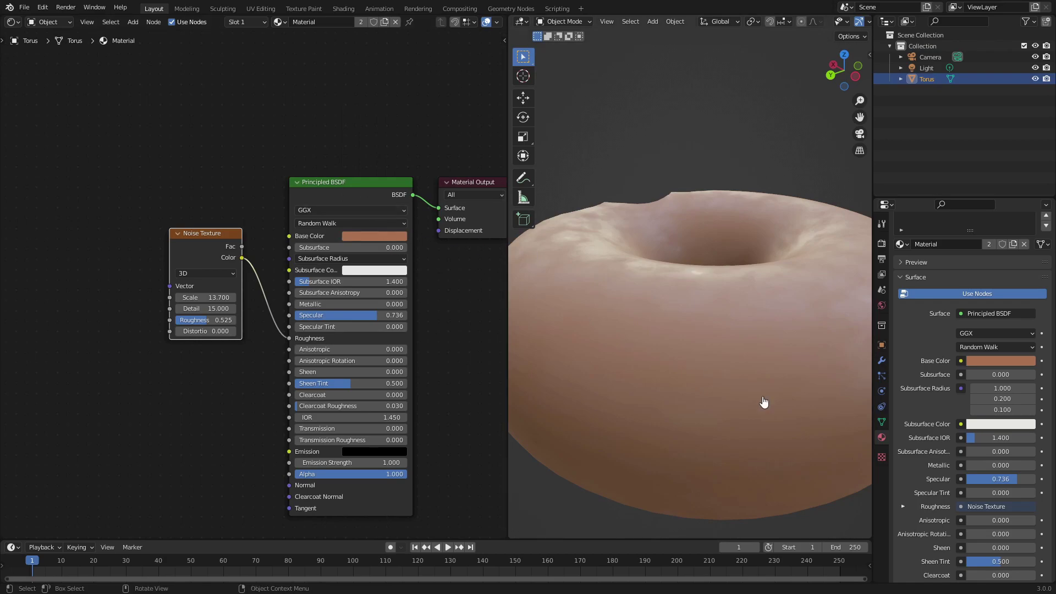
Step: Set Specular Tint to 1.000 and darken the base colour to deep brown (H 0.051, S 0.890, V 0.303)
drag(987, 492, 1033, 492)
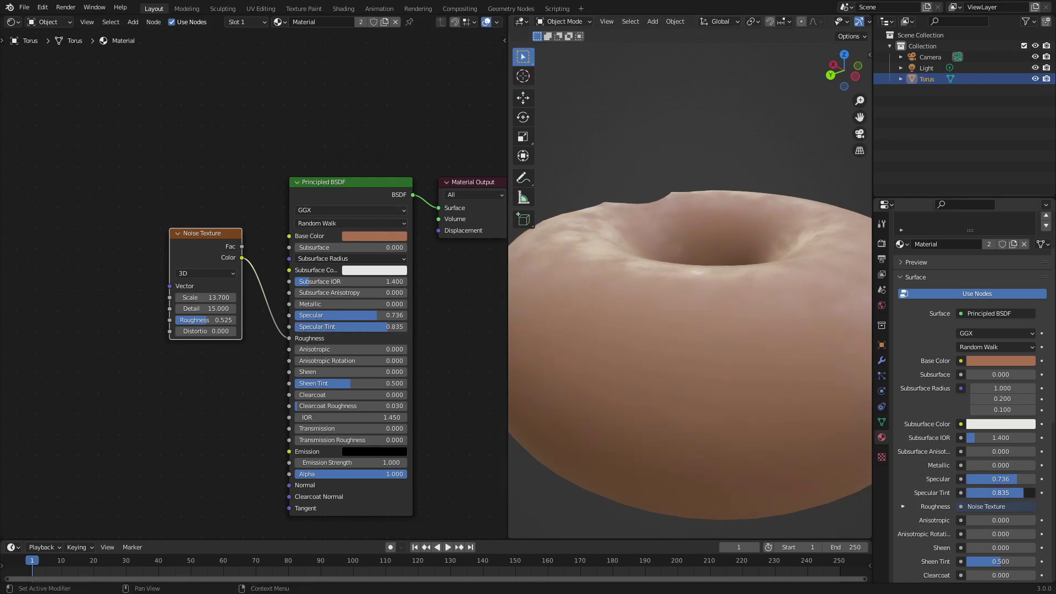
mouse_move(681, 370)
middle_down()
mouse_move(776, 393)
mouse_move(523, 198)
mouse_move(677, 373)
middle_up()
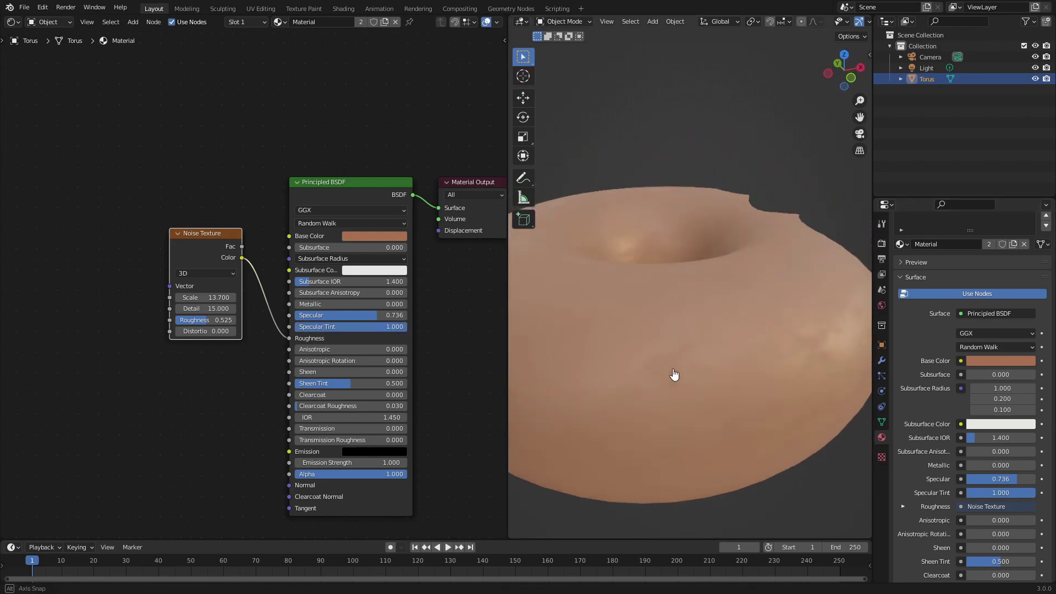
click(386, 238)
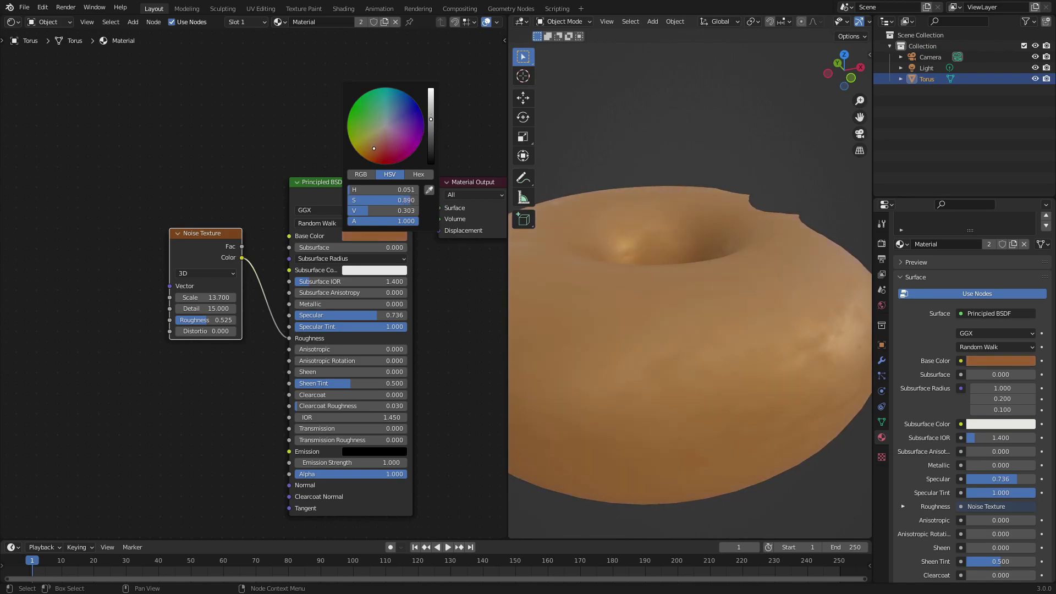
middle_drag(616, 286, 609, 238)
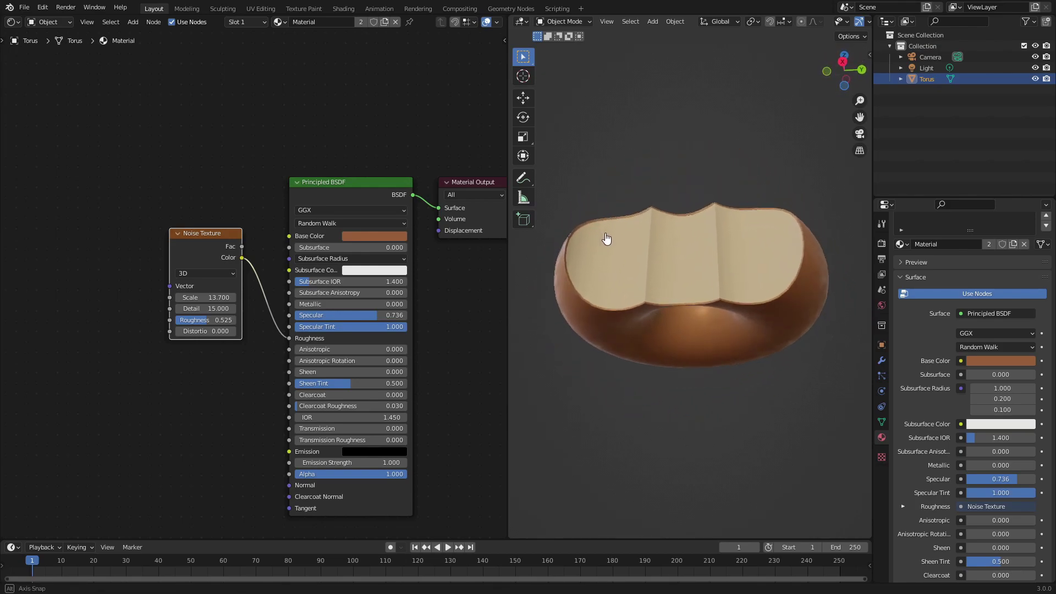
Step: Merge the Shader Editor into the 3D Viewport and orbit around the finished bitten glossy brown donut
scroll(690, 259, up, 5)
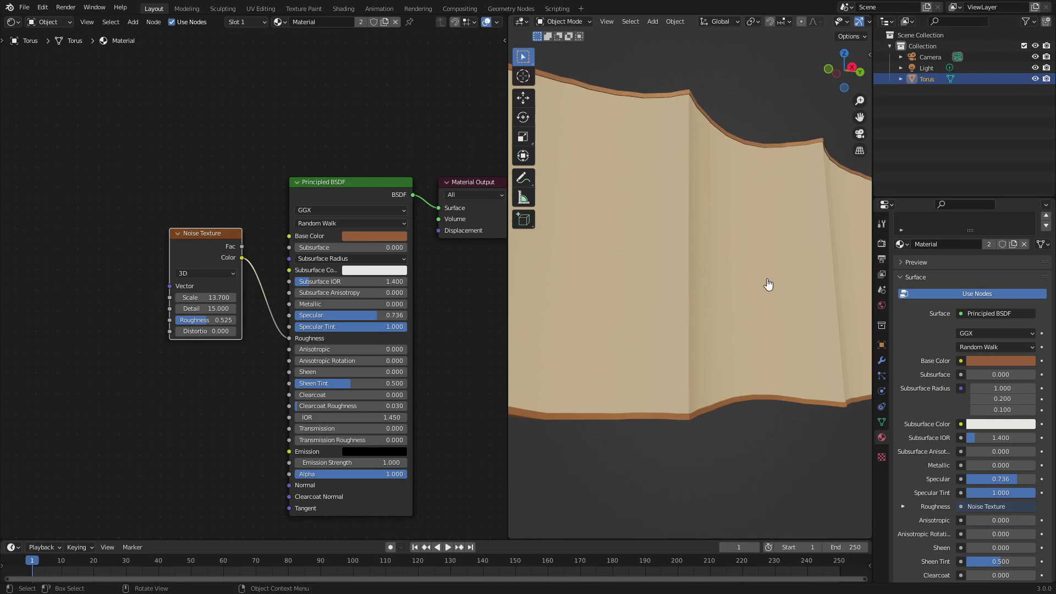
middle_drag(768, 284, 641, 311)
scroll(747, 238, down, 5)
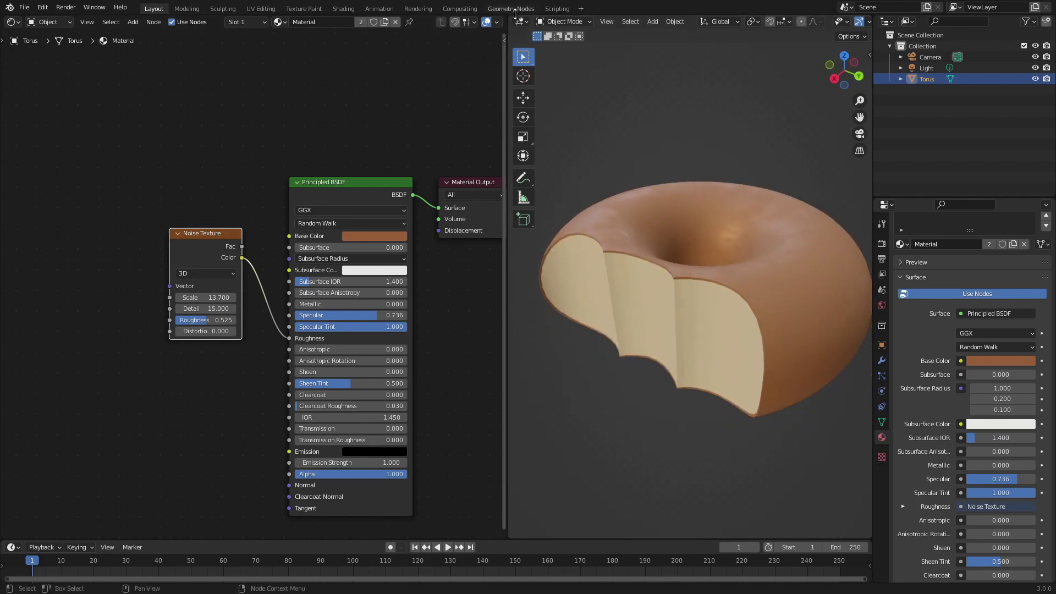
drag(515, 12, 466, 19)
scroll(471, 328, down, 3)
mouse_move(502, 336)
middle_down()
mouse_move(606, 361)
mouse_move(575, 356)
middle_up()
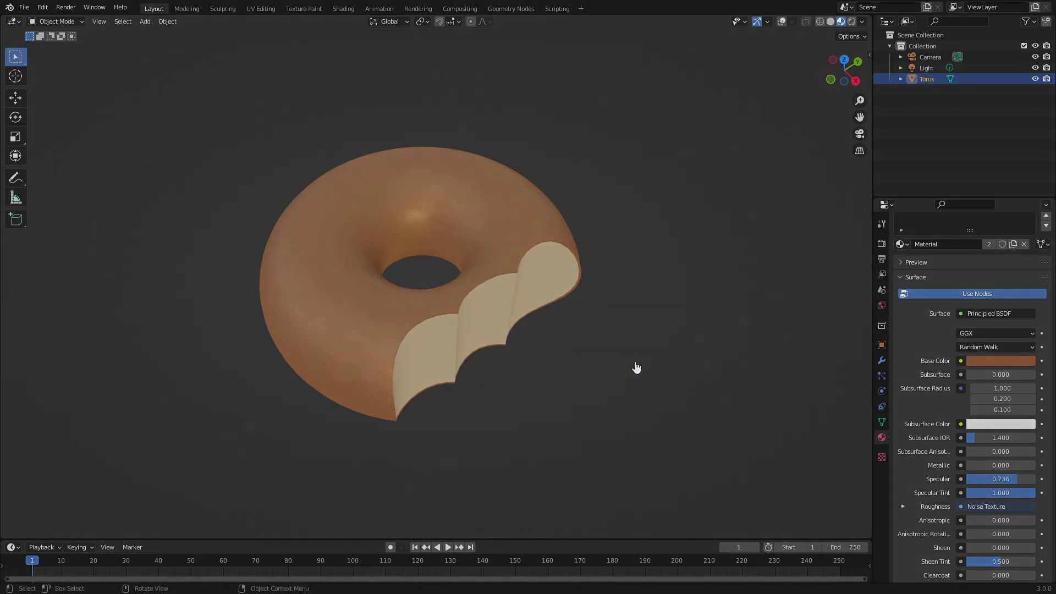
middle_drag(712, 394, 703, 397)
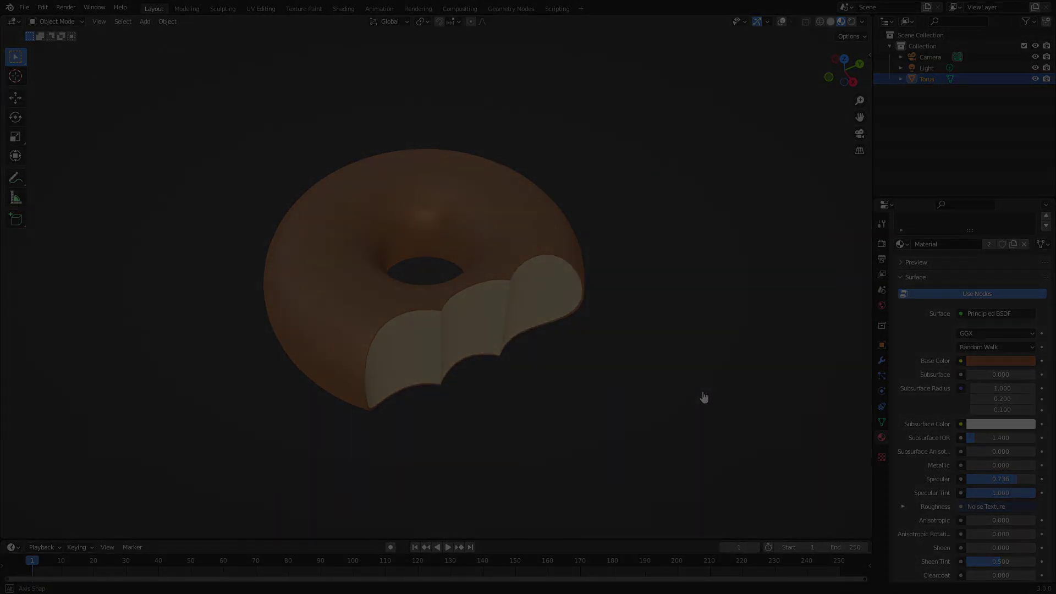